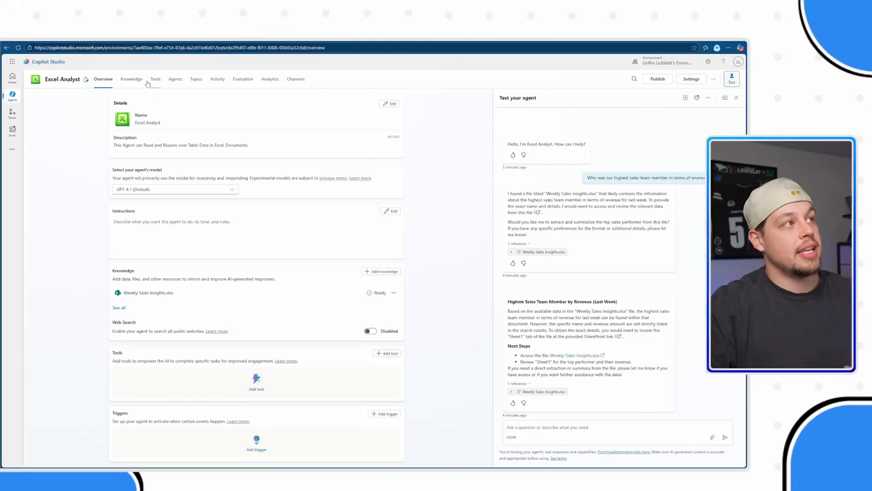
Add the Get Data Insights from Excel flow to the Excel Analyst agent as a tool and open that flow in the designer.
click(154, 80)
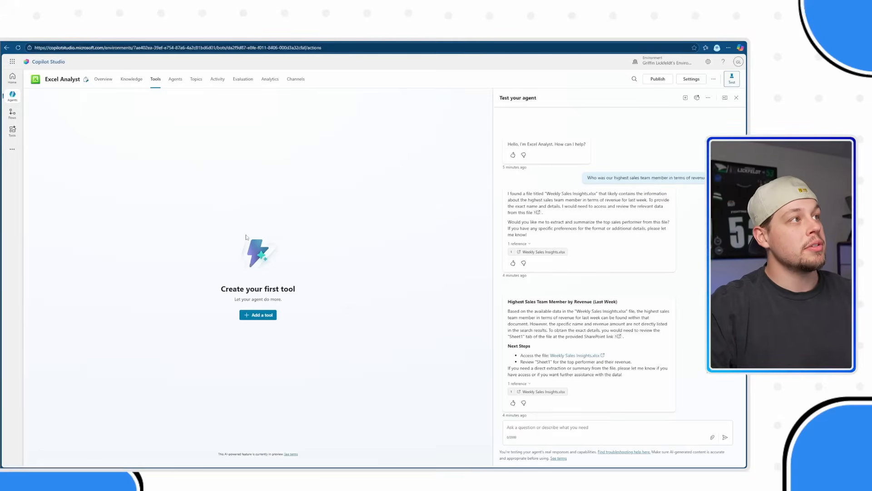
click(258, 314)
click(322, 282)
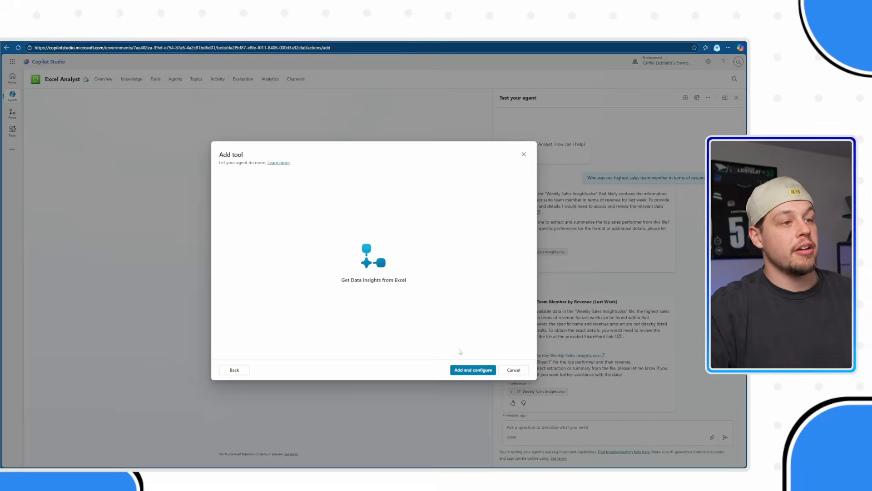
click(466, 372)
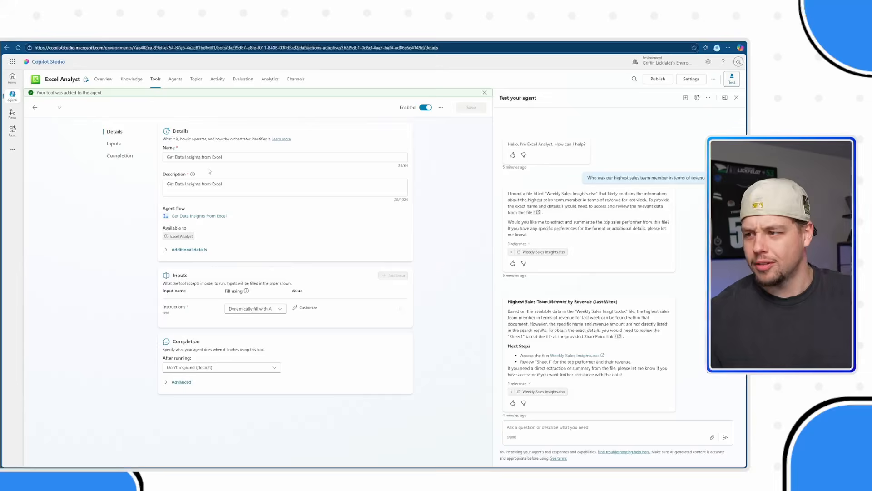
click(197, 217)
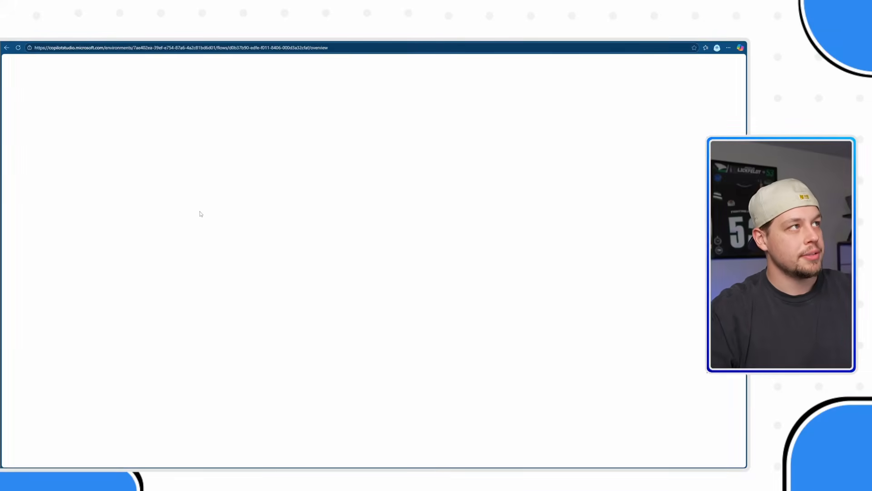
click(157, 80)
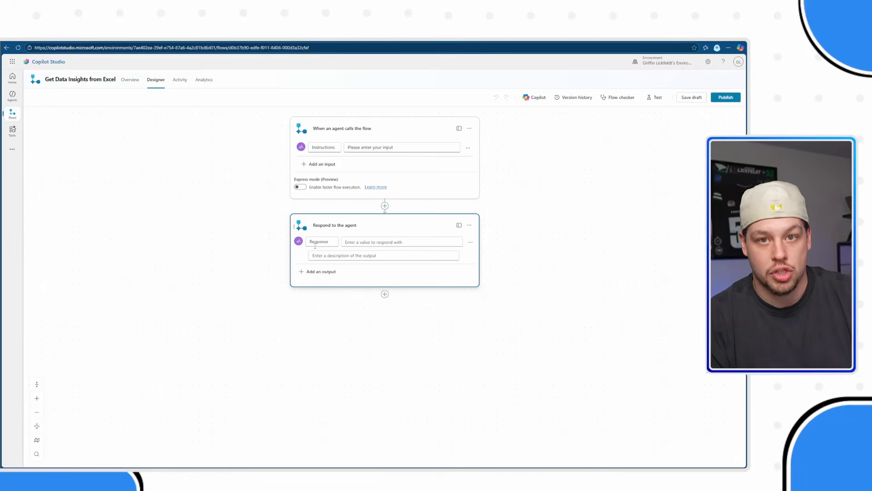
Insert a List rows present in a table action below the trigger, reading Table1 of Weekly Sales Insights.xlsx from the Content site's Documents library.
click(390, 205)
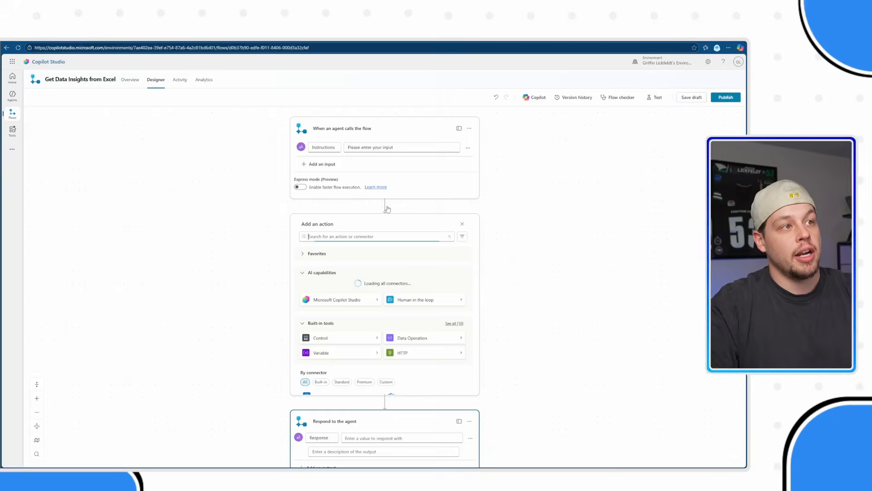
text(List row)
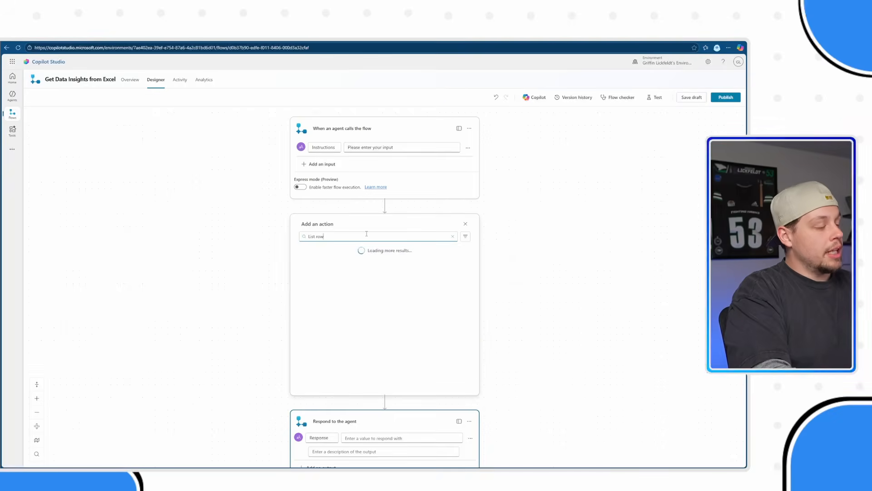
text(s present in a table)
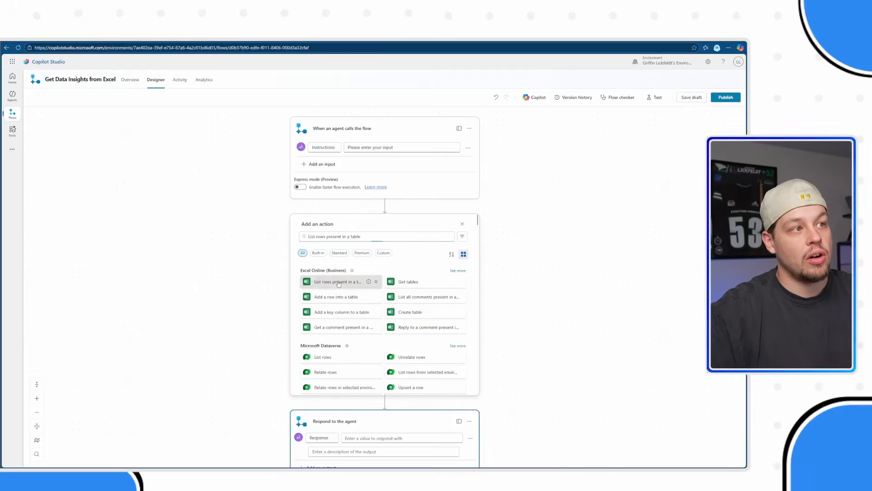
click(339, 283)
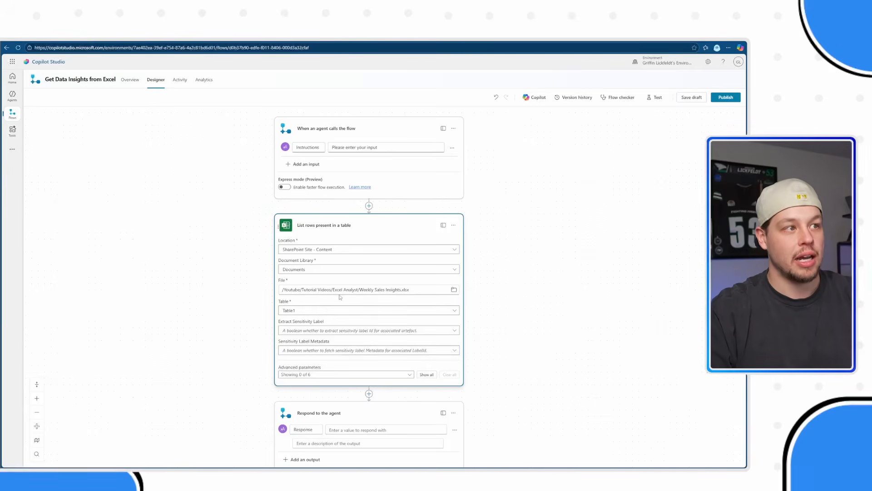
click(295, 311)
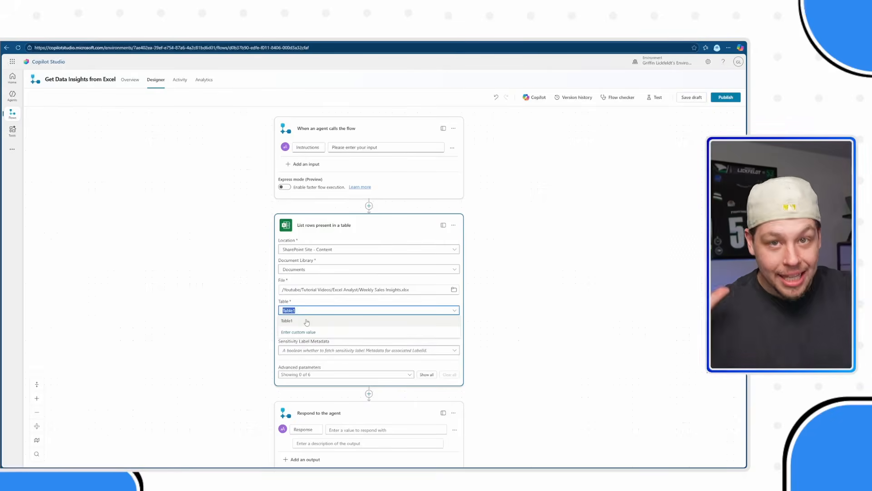
click(228, 304)
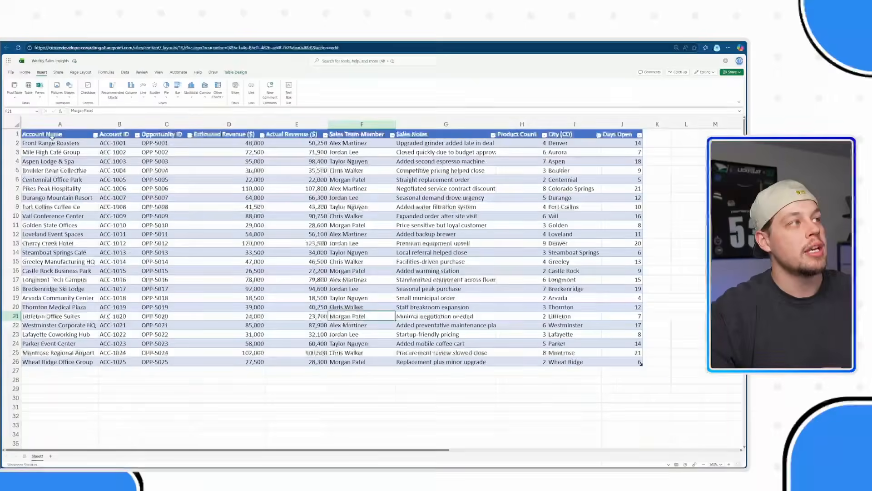
Examine the full extent of the sales table in the Weekly Sales Insights workbook, from Account Name to Days Open.
drag(41, 134, 625, 362)
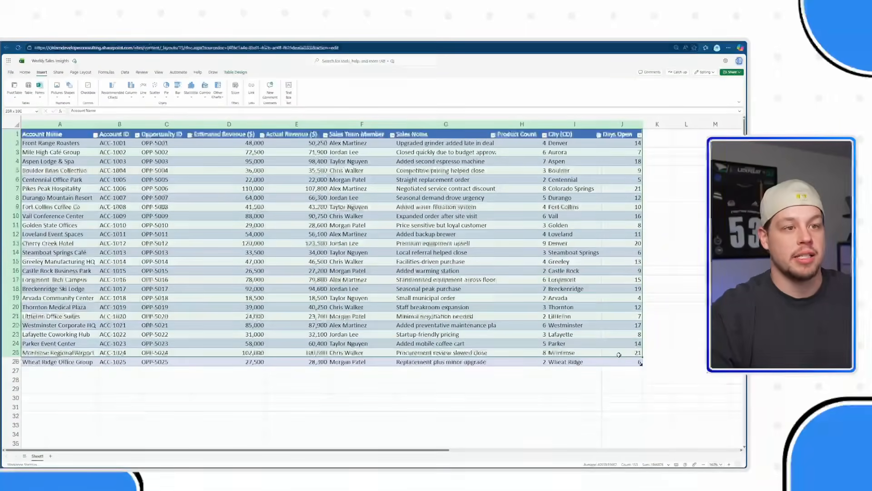
click(624, 362)
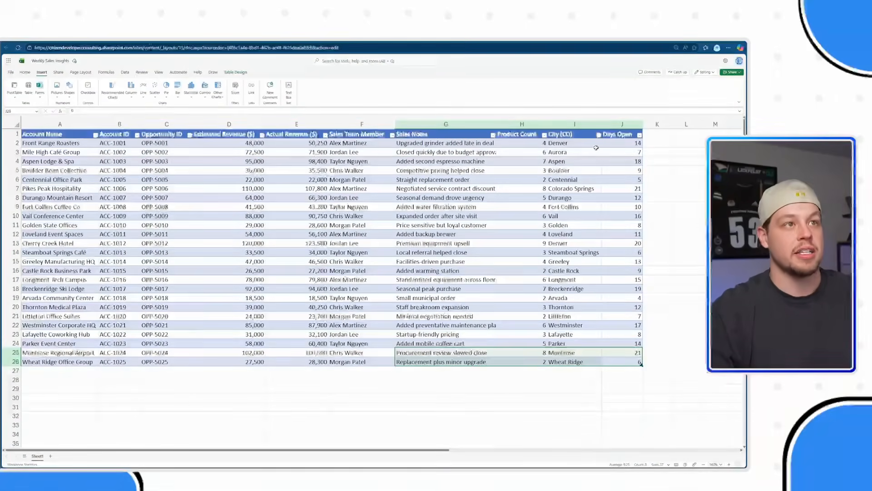
click(610, 134)
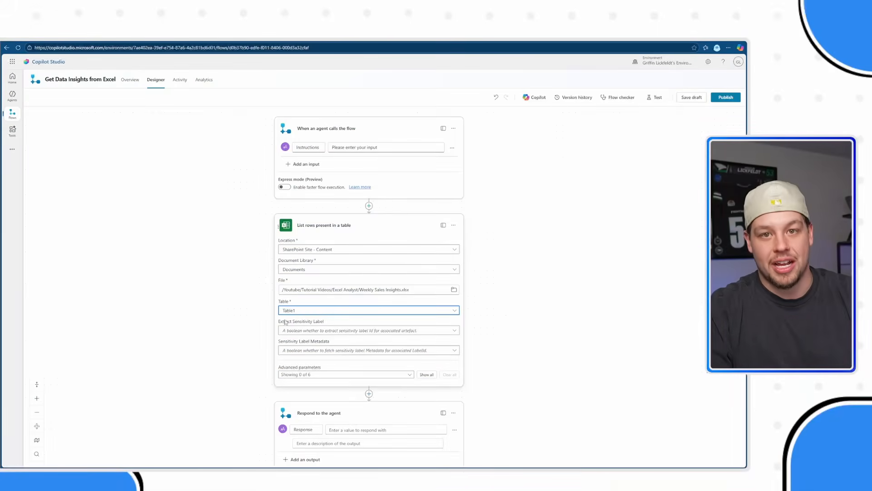
Add a Compose action directly after the List rows present in a table action.
scroll(263, 317, down, 1)
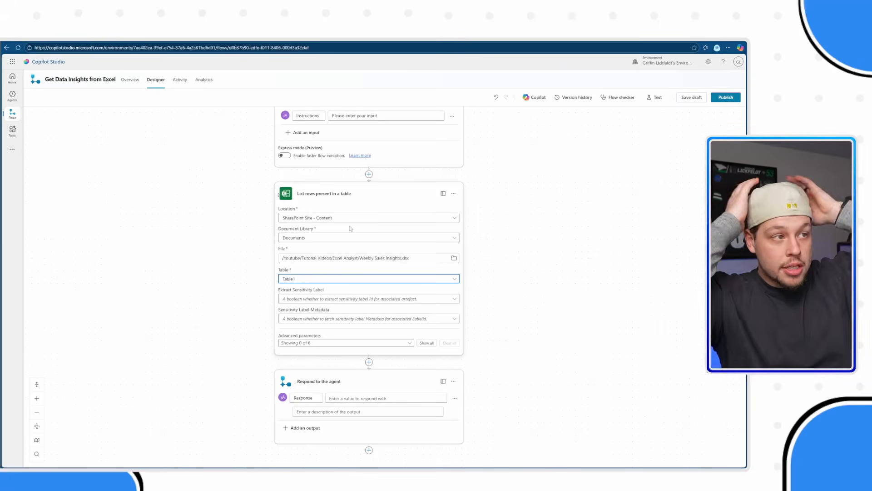
click(375, 193)
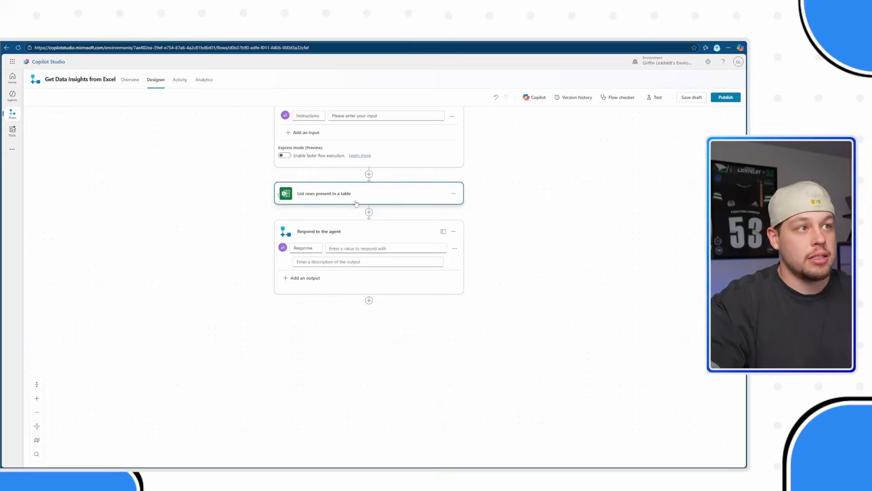
click(369, 212)
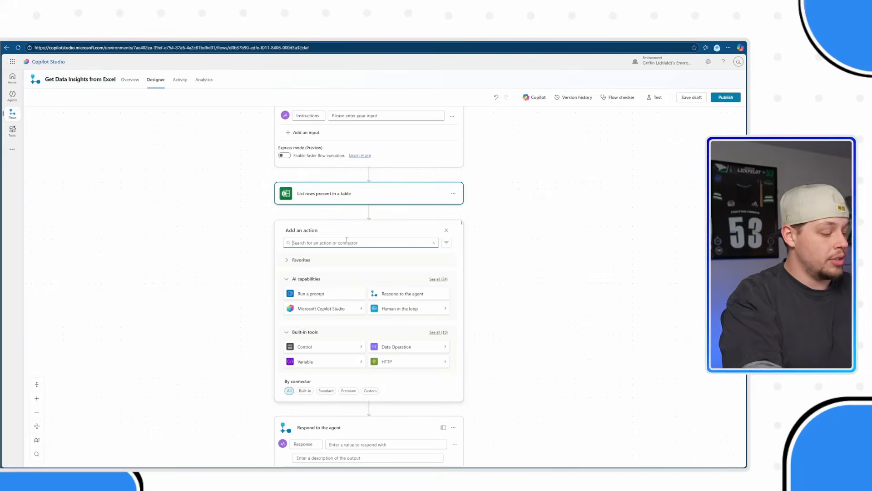
text(compose)
click(324, 284)
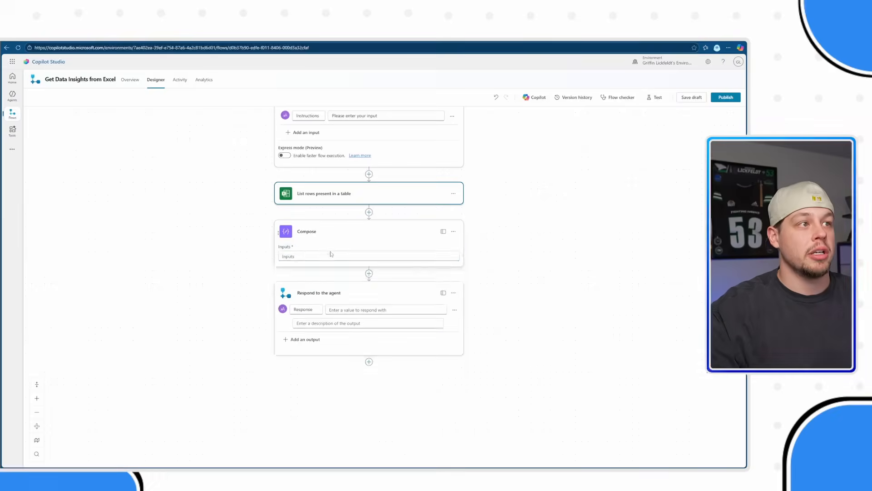
Set the Compose action's input to a string() expression.
click(460, 257)
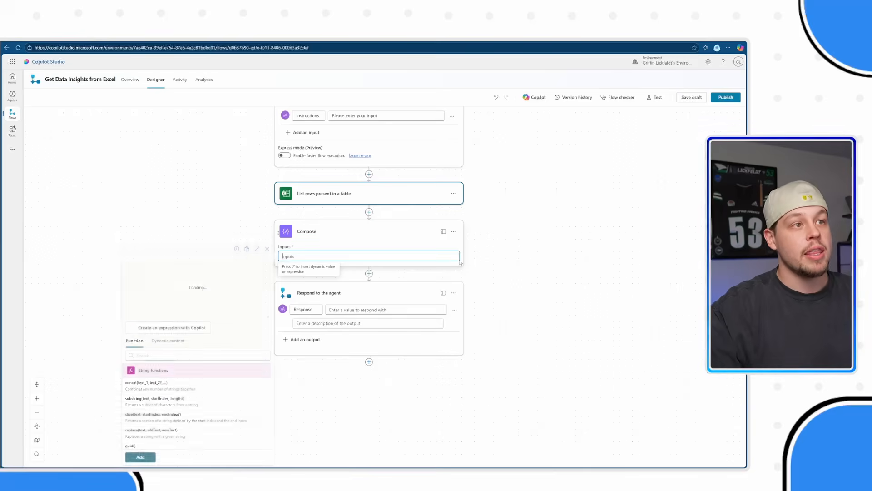
text(string(...))
key(Return)
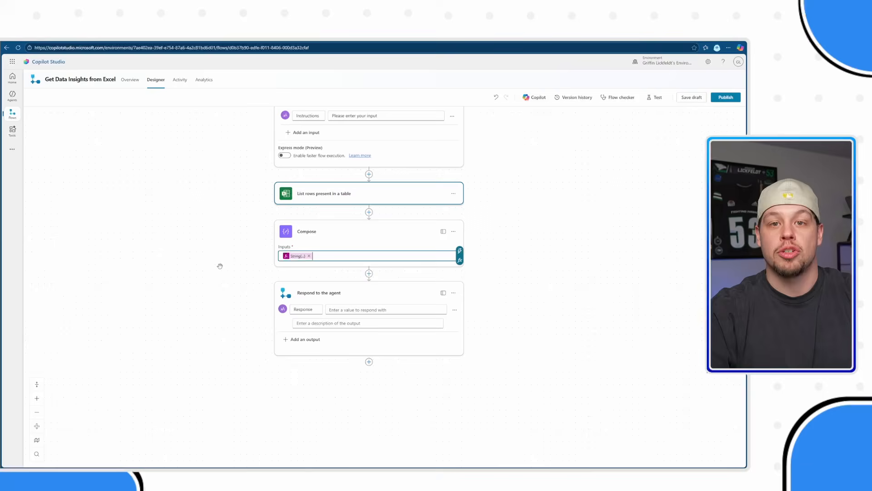
click(343, 275)
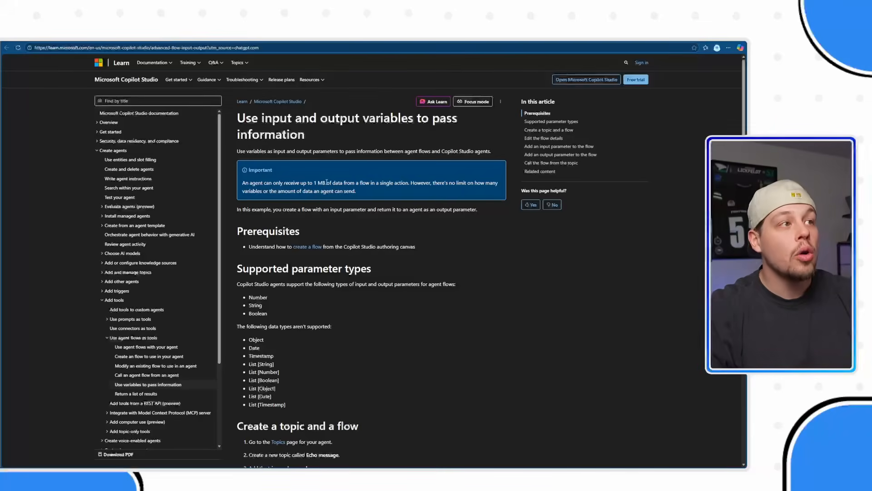
Read the Microsoft Learn note on how much data an agent can receive from a flow.
drag(318, 184, 325, 184)
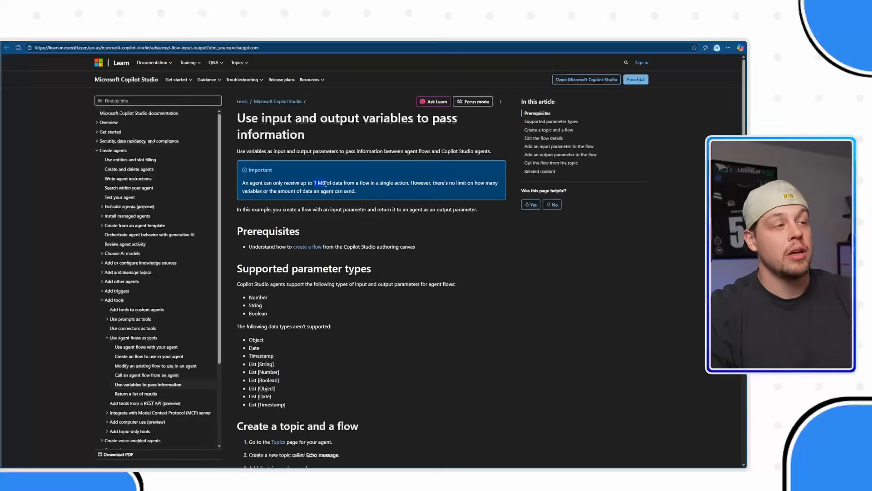
click(362, 183)
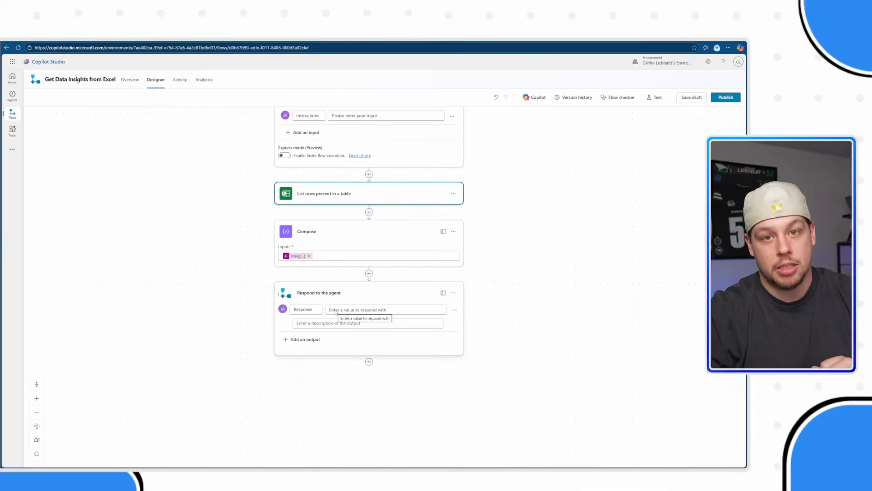
Add a Run a prompt action between Compose and Respond to the agent, and start a new custom prompt for it.
click(369, 274)
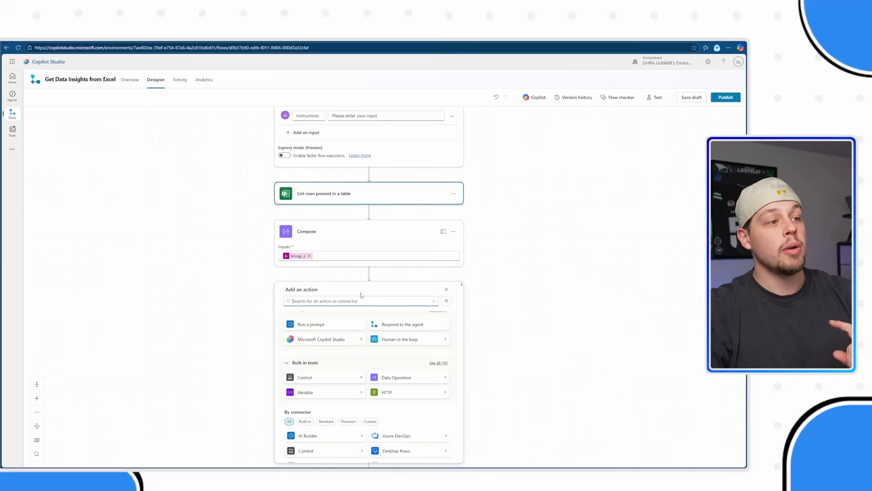
click(317, 355)
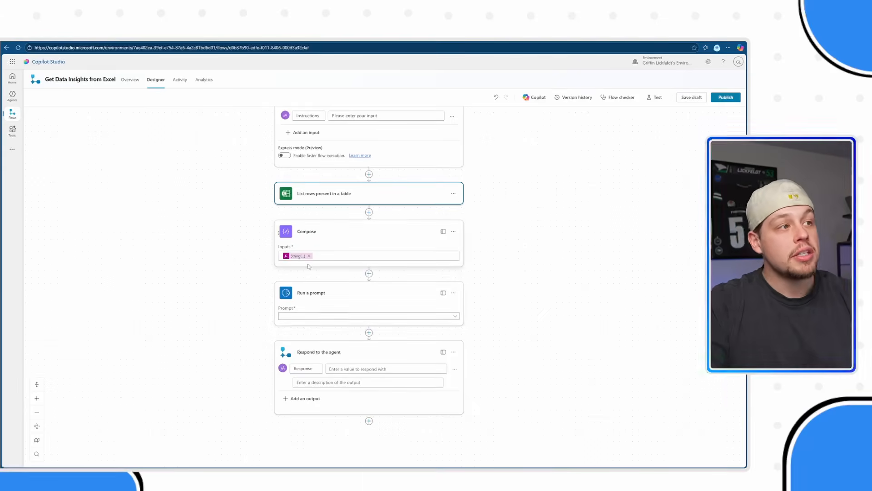
scroll(299, 265, up, 1)
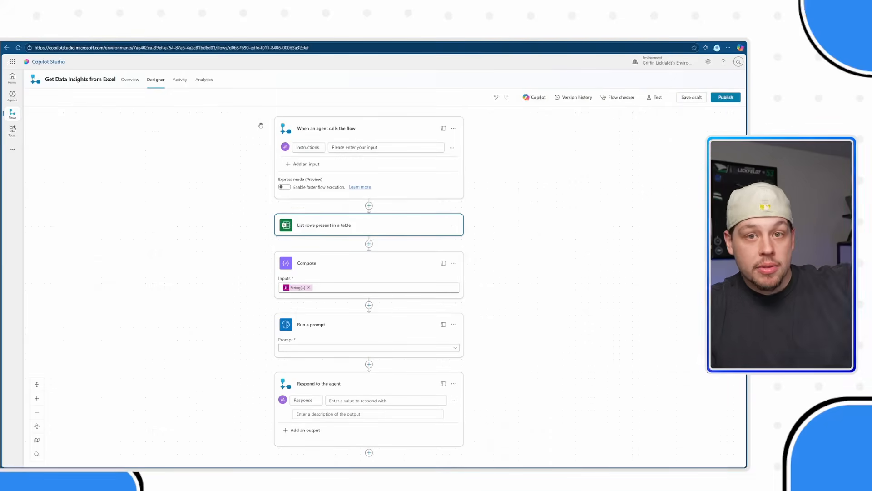
scroll(313, 205, down, 1)
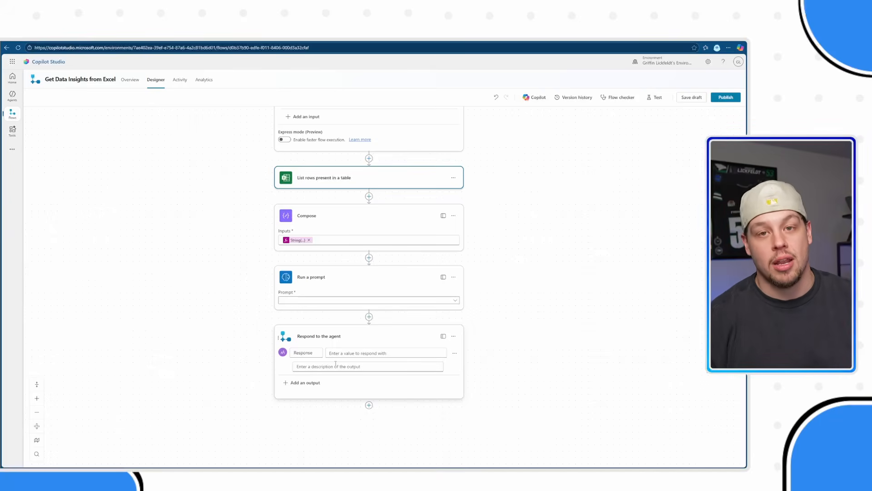
click(327, 301)
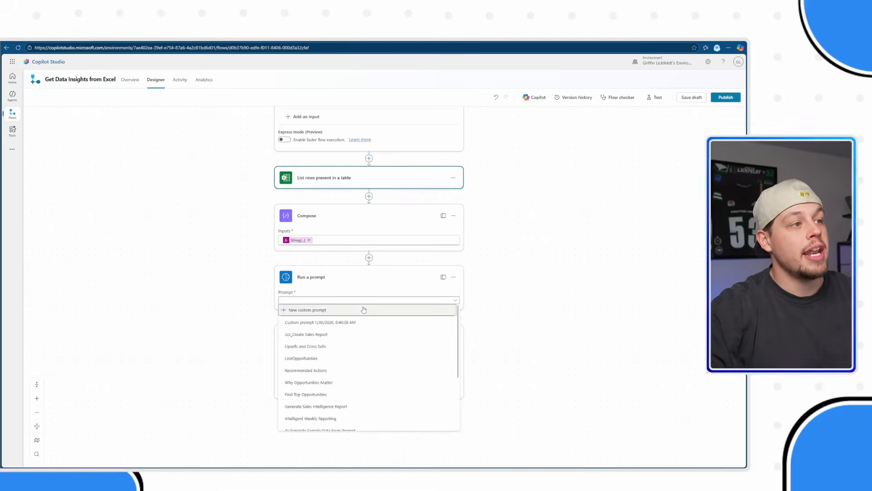
click(327, 301)
click(306, 301)
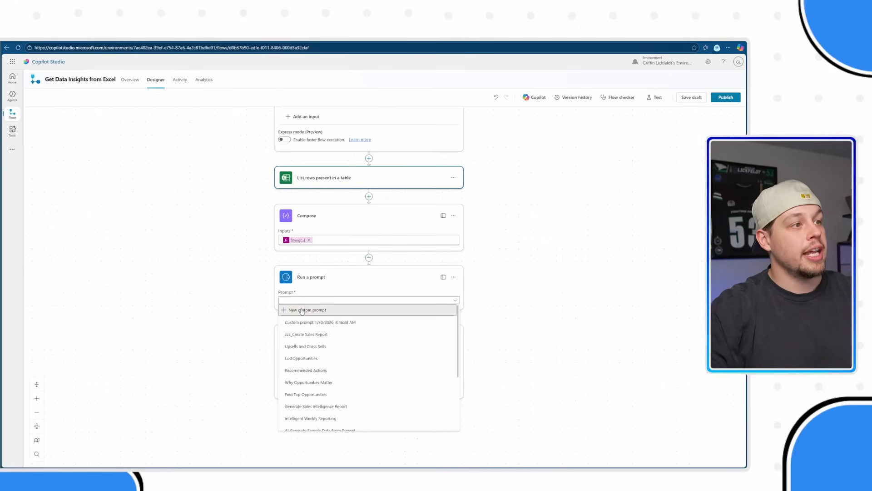
click(302, 311)
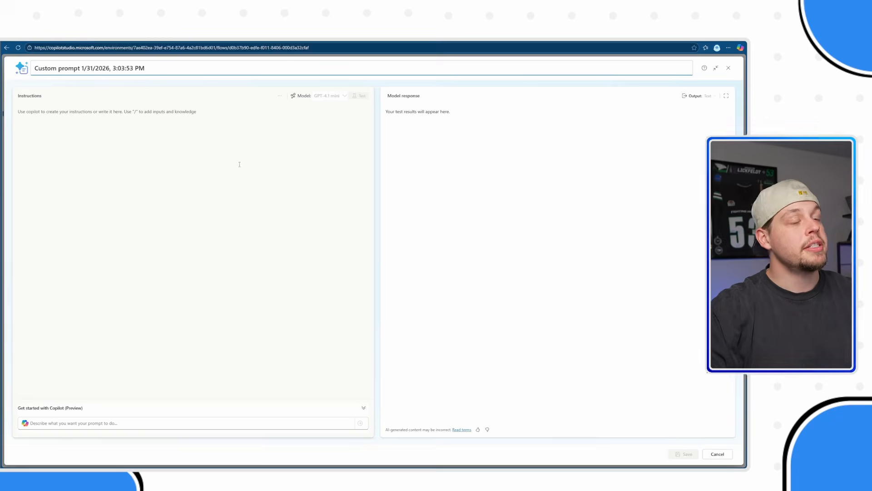
Name the prompt Excel Analyst and fill its instructions with the opportunity table's context, column meanings and guidance for a bulleted, data-grounded output.
click(208, 124)
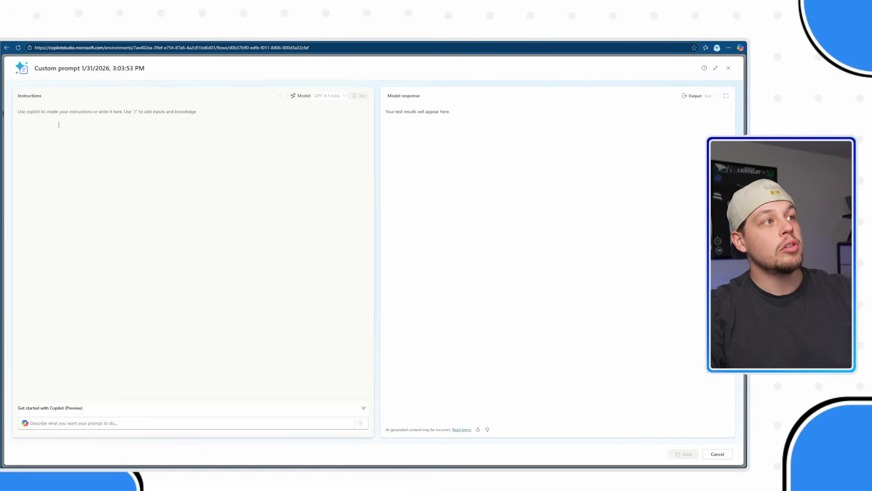
click(191, 186)
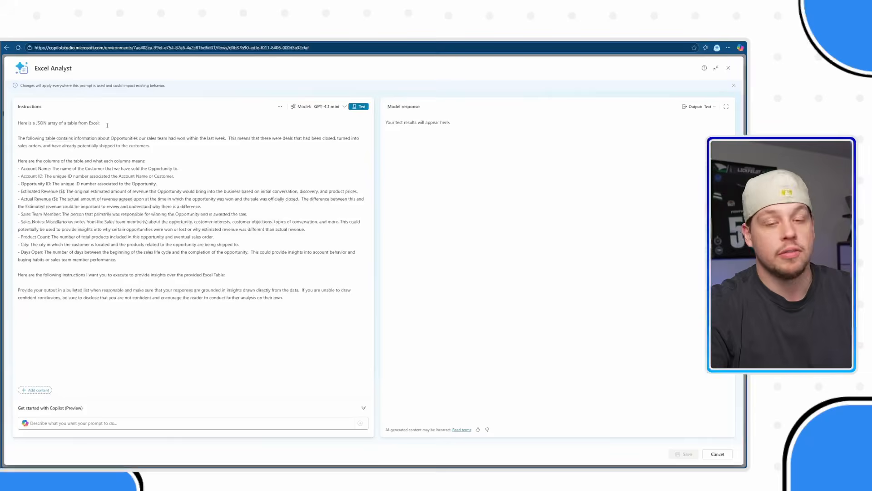
Insert a text input named JSON Table after "Here is a JSON array of a table from Excel" in the prompt instructions.
text(/)
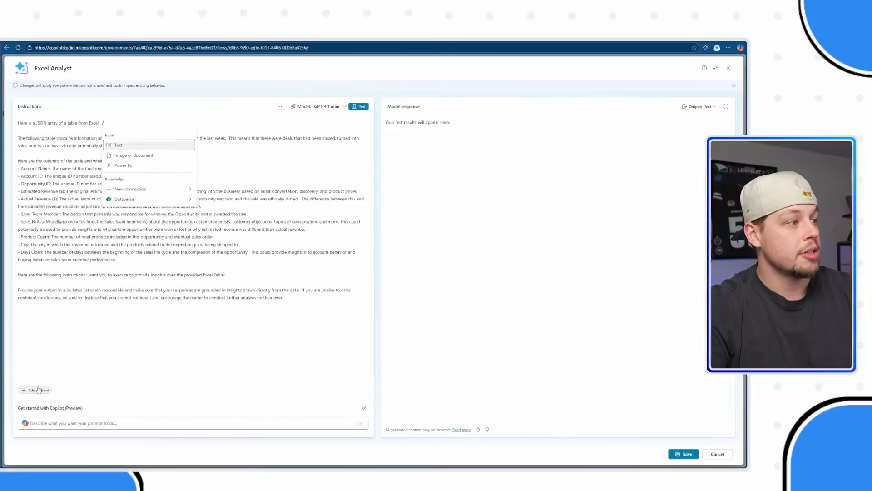
click(129, 146)
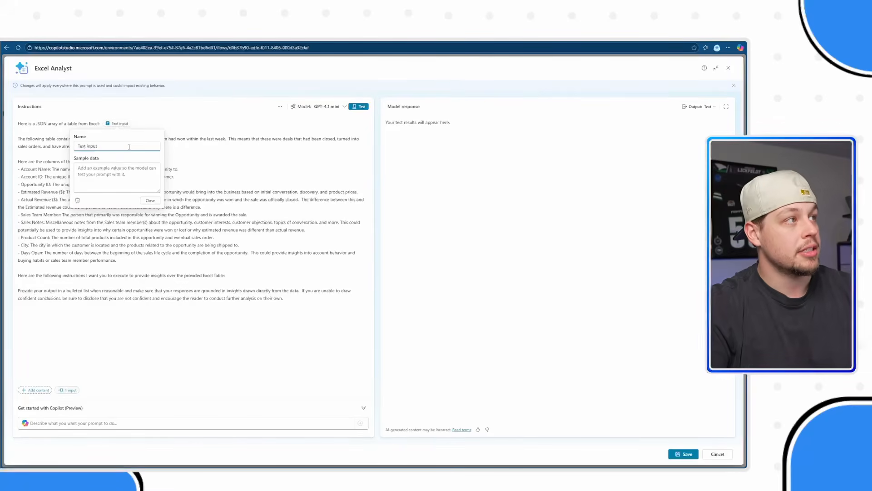
text(JSON Table)
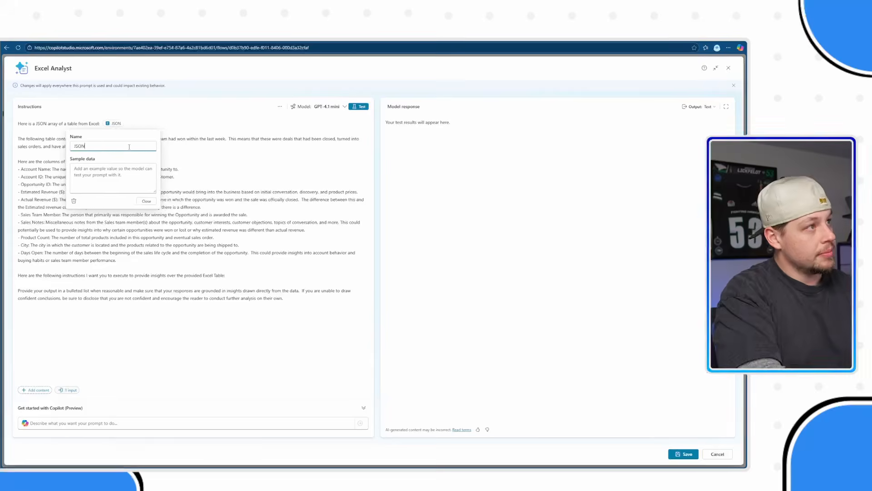
click(151, 201)
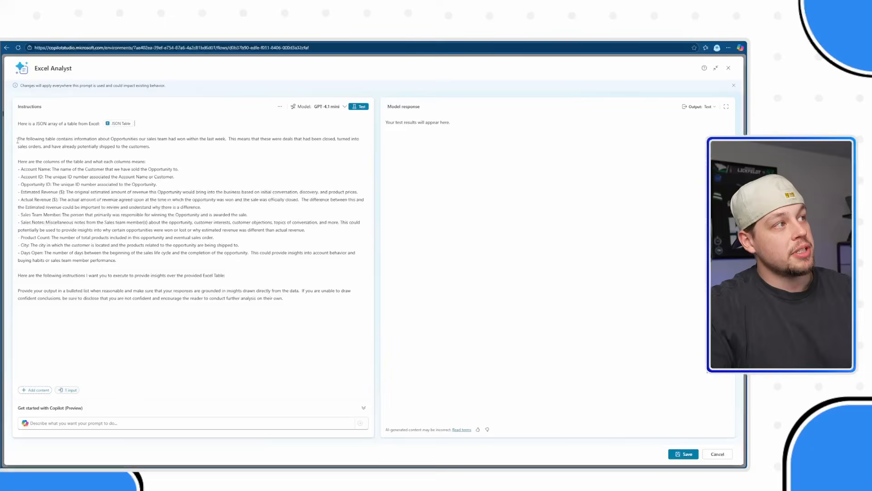
Review the prompt's opportunity context and column descriptions, comparing them with the column headers in the Weekly Sales Insights workbook.
drag(110, 139, 161, 138)
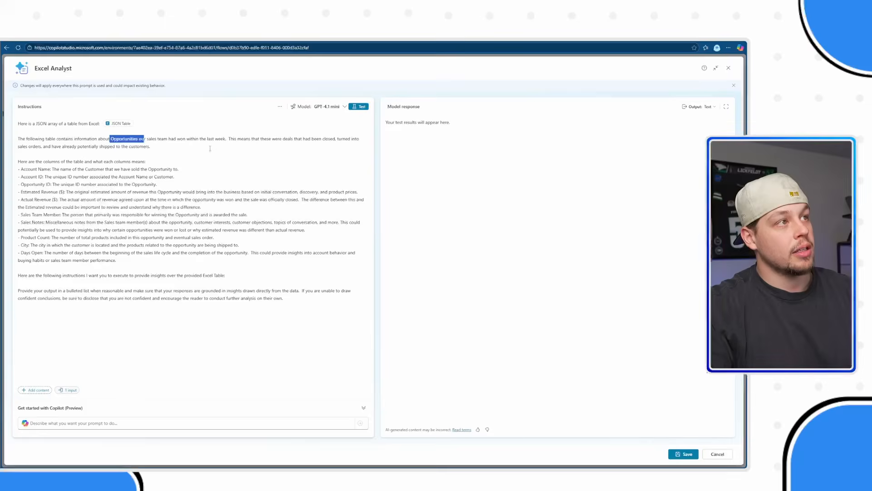
drag(231, 138, 150, 146)
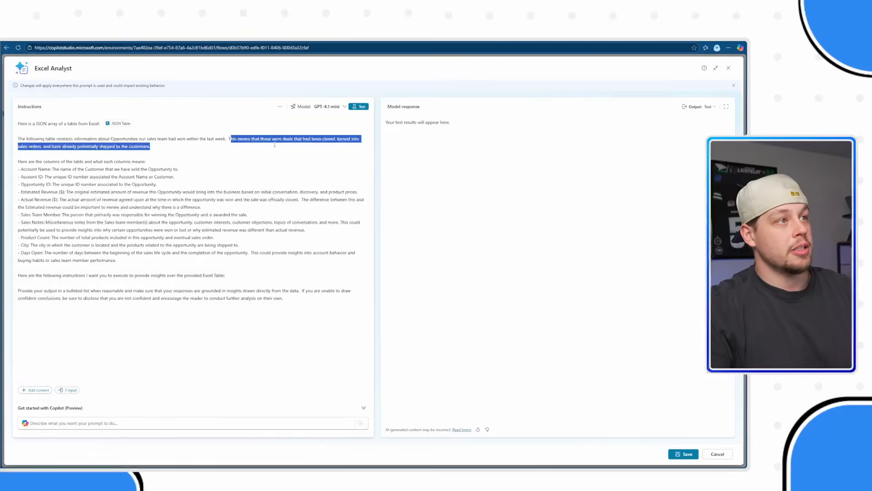
click(23, 162)
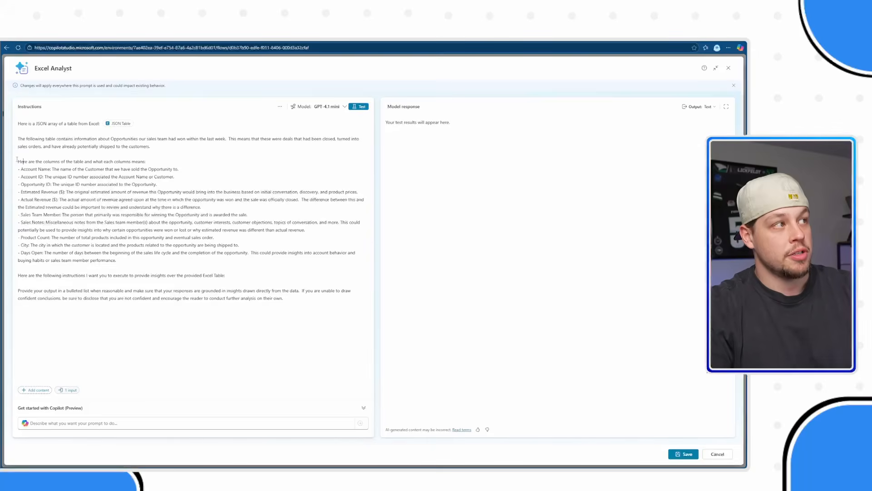
drag(18, 161, 91, 163)
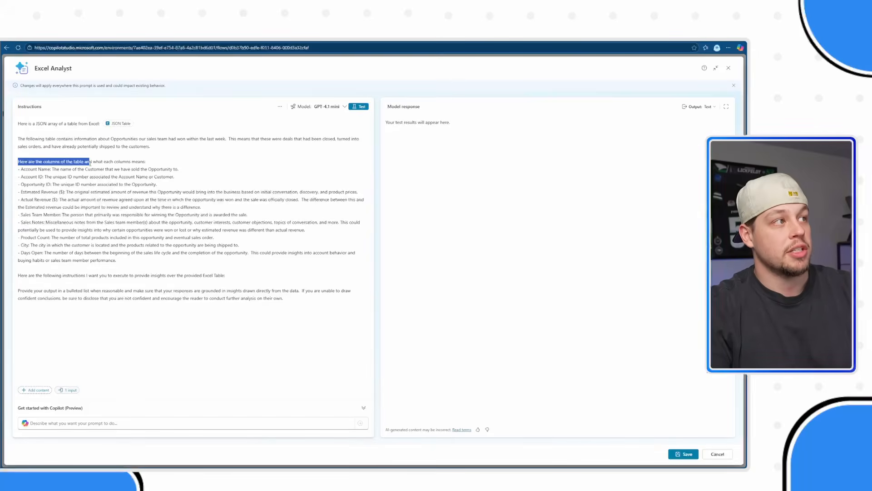
click(120, 162)
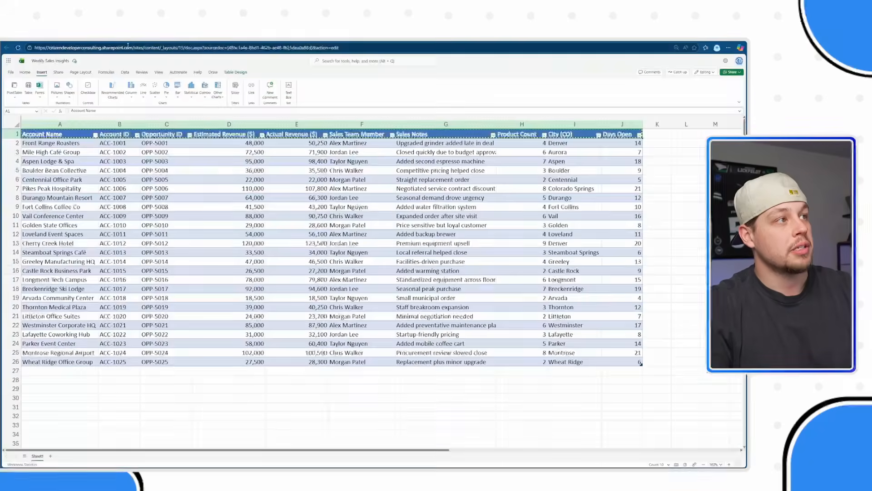
click(165, 152)
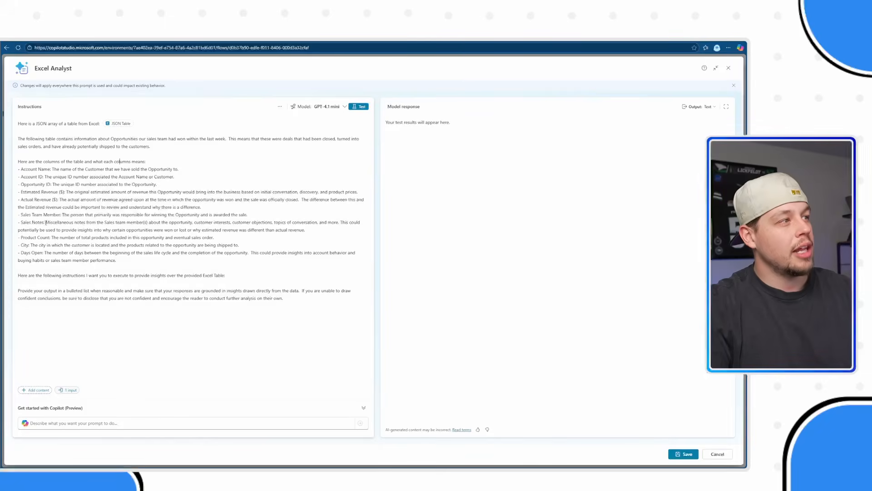
drag(19, 223, 45, 224)
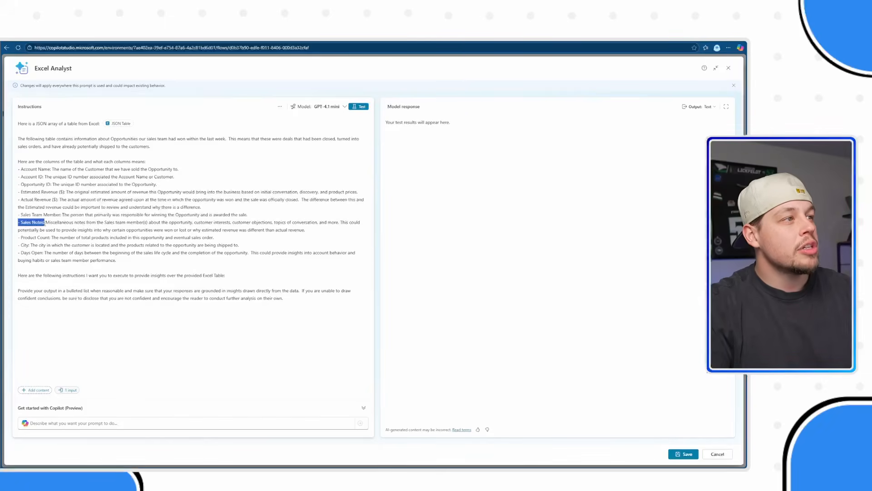
mouse_move(340, 223)
mouse_down()
mouse_move(348, 229)
mouse_move(341, 235)
mouse_up()
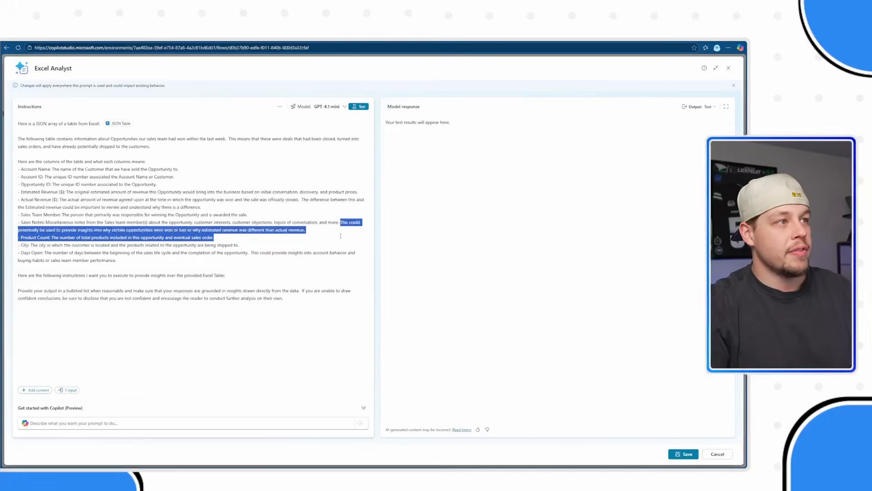
click(312, 232)
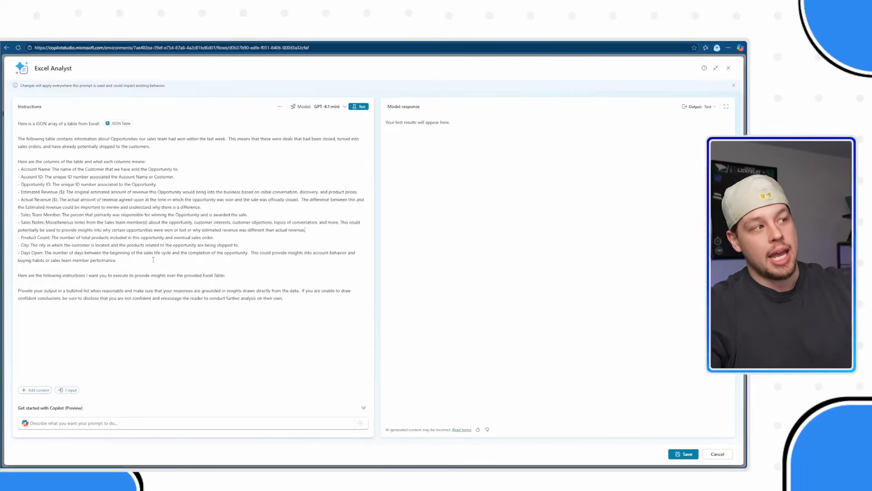
drag(153, 264, 14, 159)
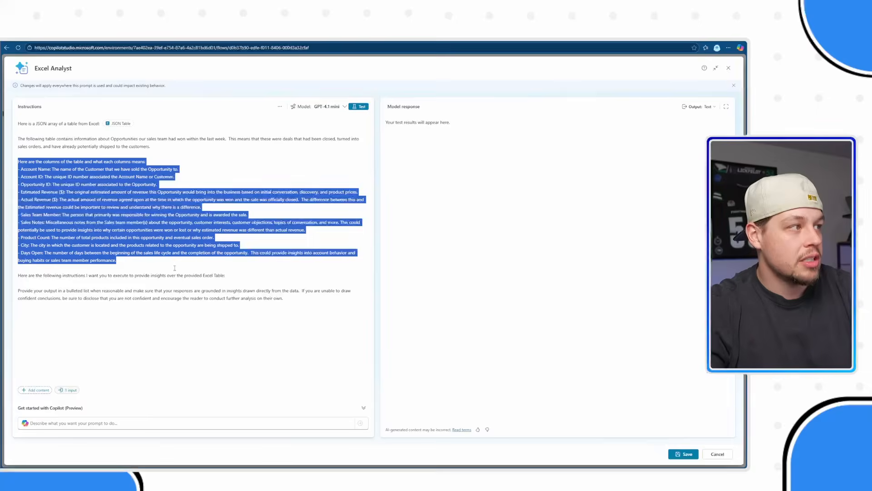
Insert a text input named Instructions after the line about instructions to execute over the provided Excel Table.
click(192, 282)
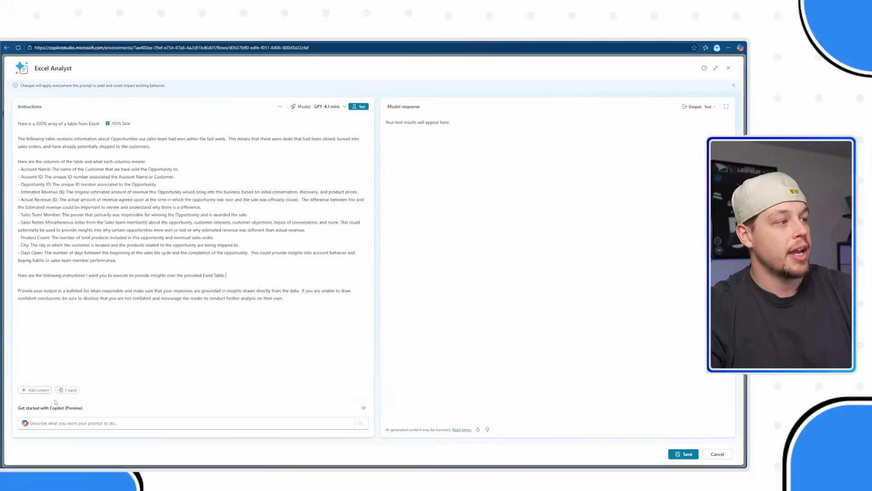
text(/)
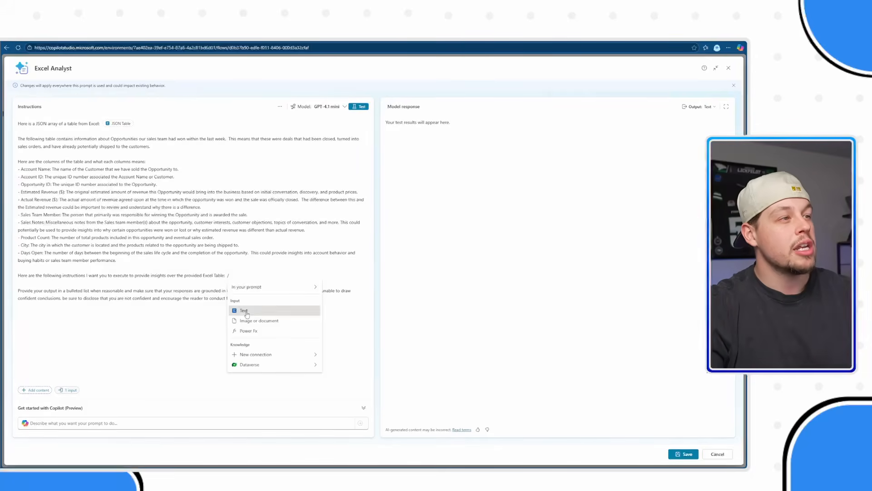
click(242, 311)
key(ctrl+a)
text(Inbs)
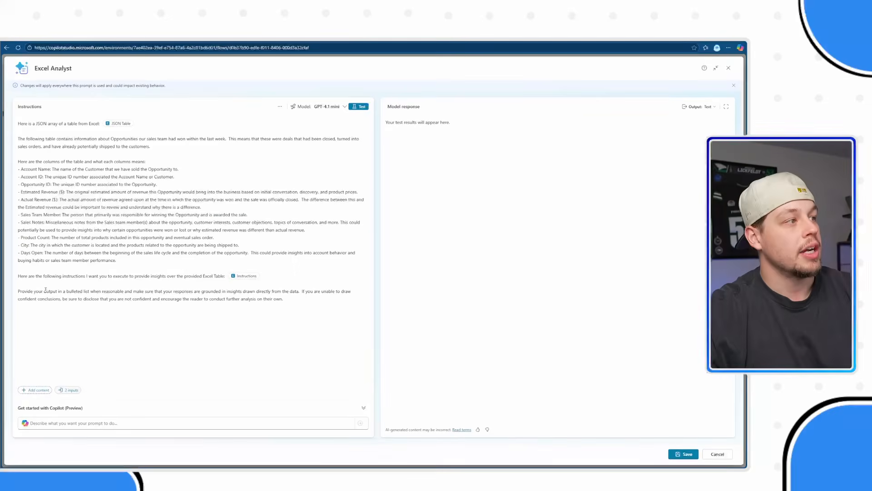
Check the closing output and confidence guidance, and save the Excel Analyst prompt to the flow.
drag(44, 291, 242, 291)
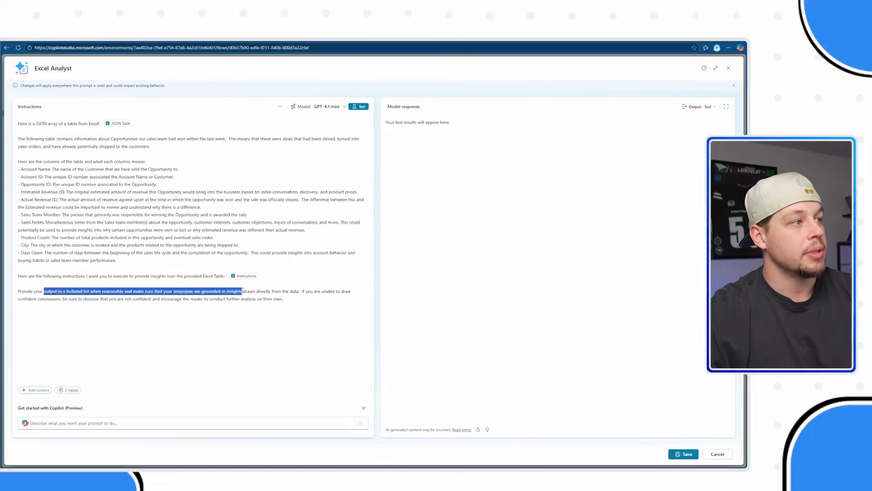
click(303, 294)
drag(303, 294, 315, 299)
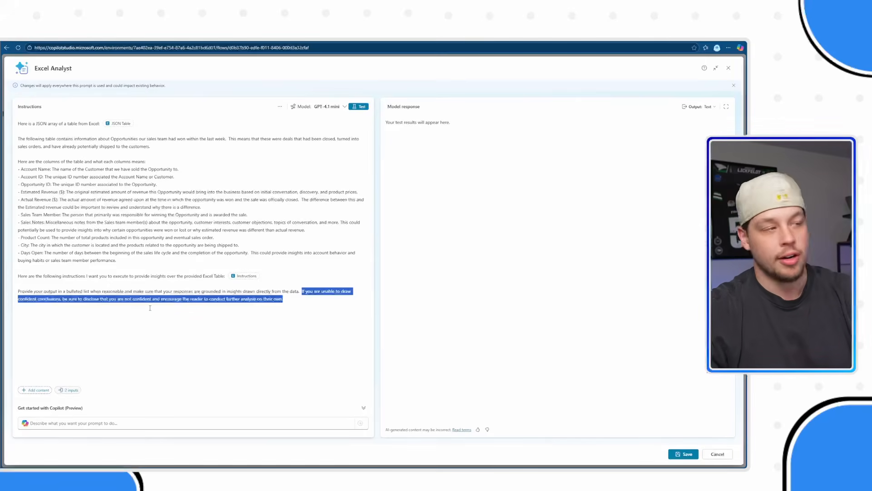
click(299, 299)
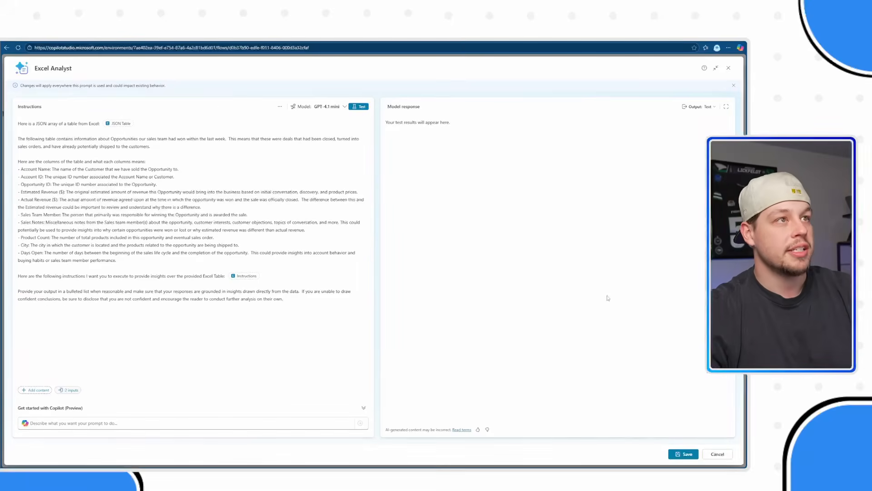
key(ctrl+s)
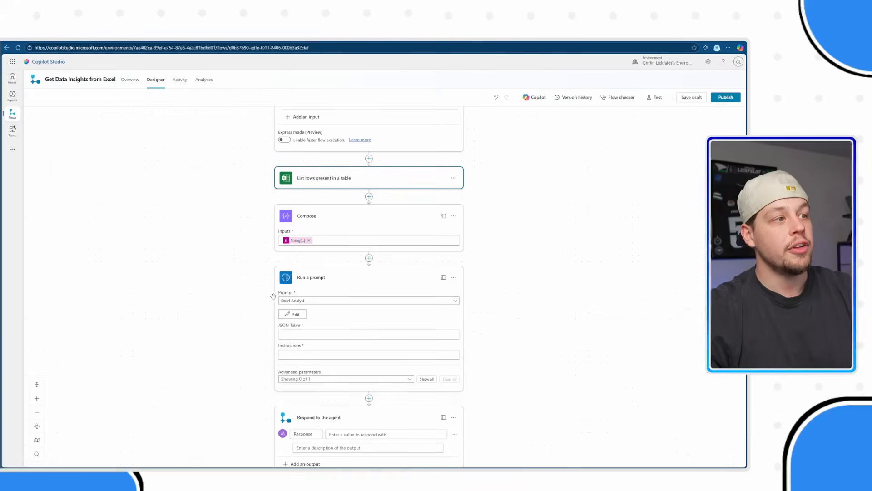
Fill the Run a prompt action's JSON Table with Compose's Outputs and its Instructions with the Instructions input from the agent trigger.
click(295, 334)
click(460, 331)
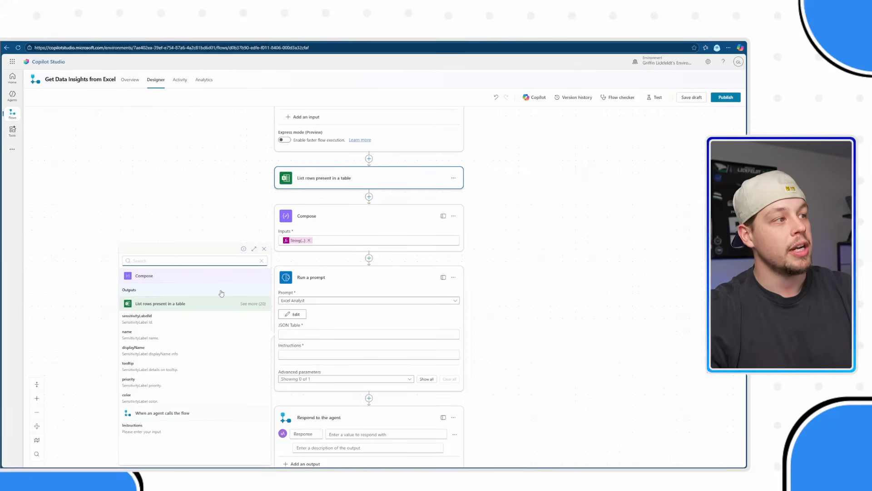
click(152, 291)
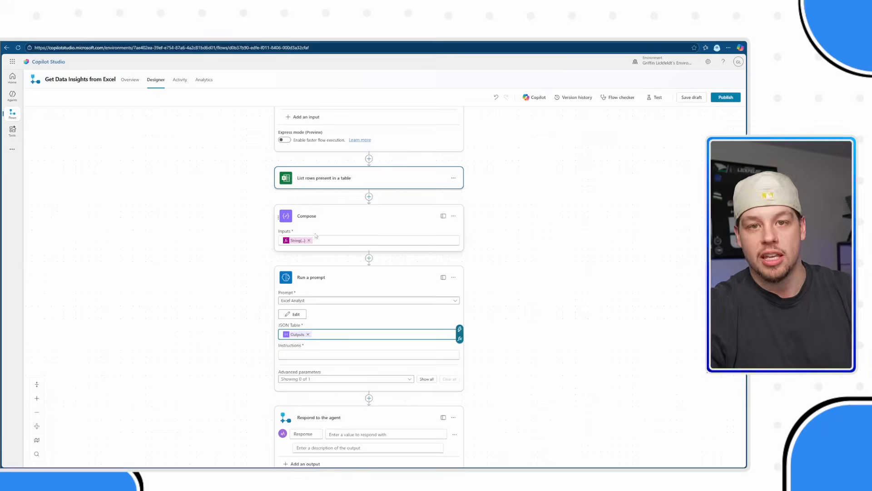
click(455, 355)
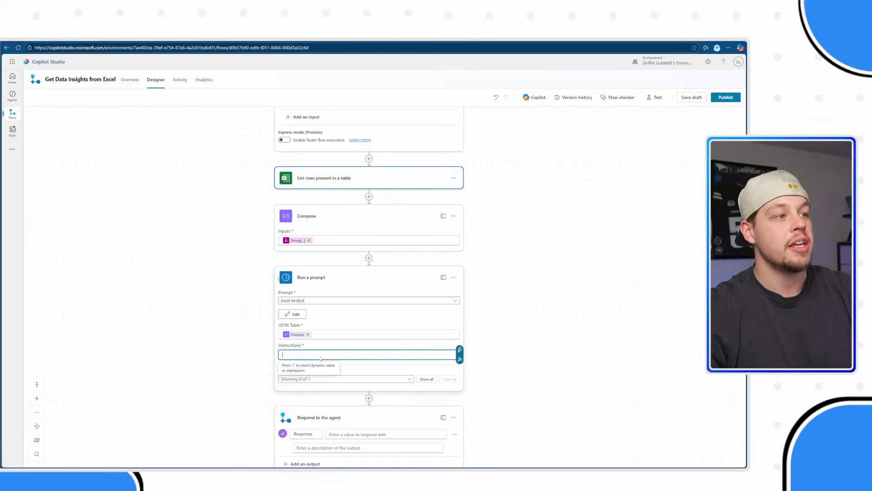
click(460, 349)
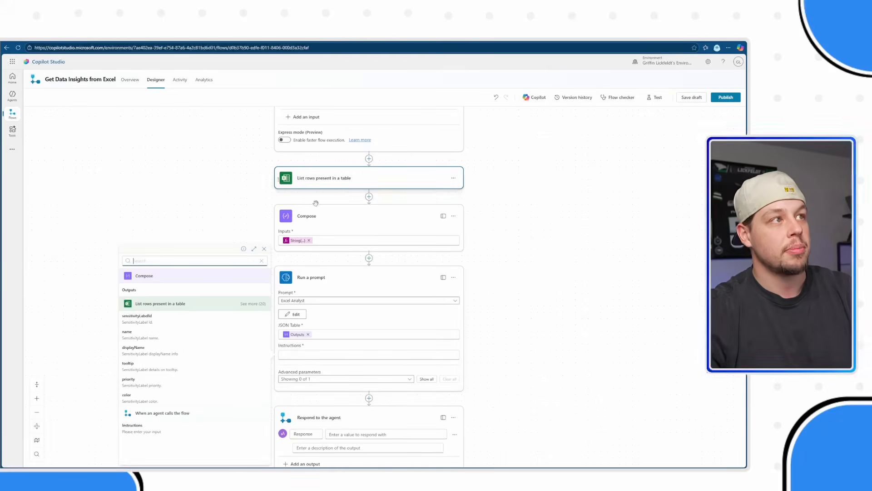
click(150, 429)
scroll(397, 404, up, 3)
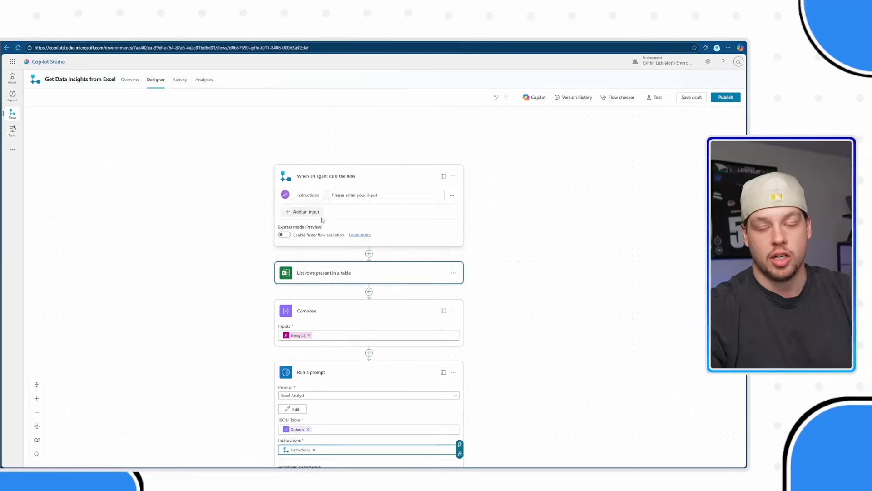
scroll(533, 331, down, 3)
scroll(529, 336, down, 2)
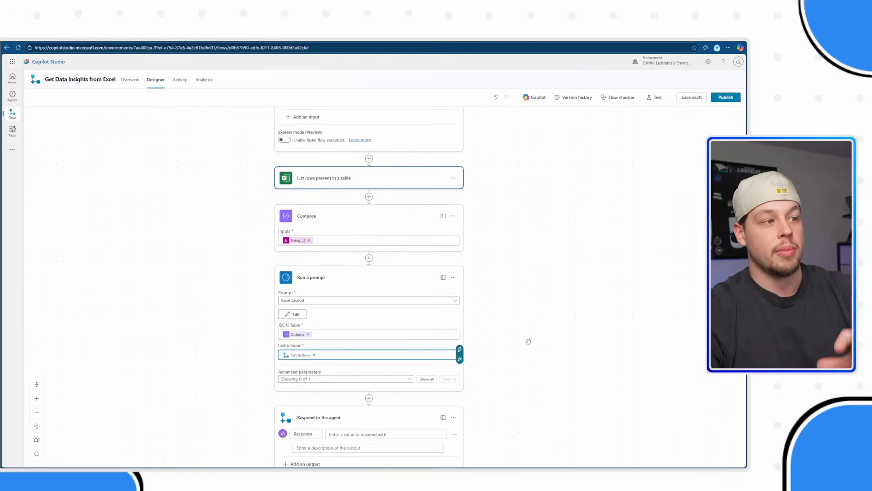
Set the Response output of Respond to the agent to the Text value from Run a prompt.
click(354, 419)
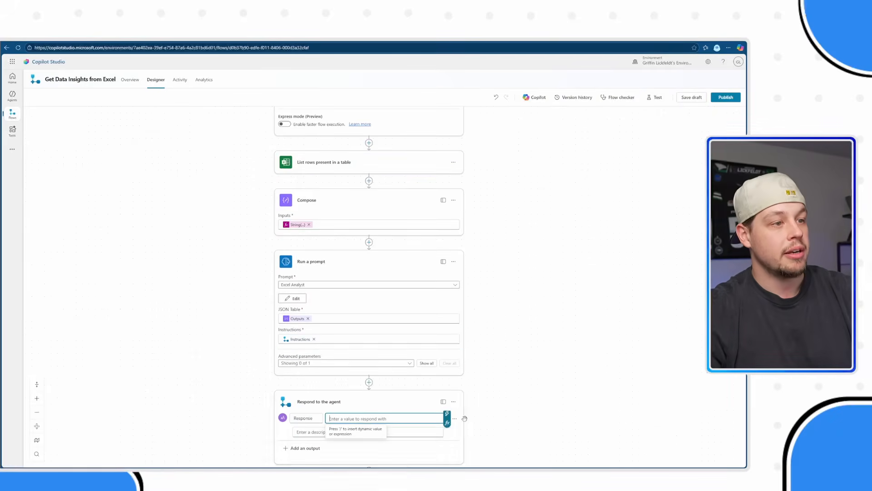
click(447, 413)
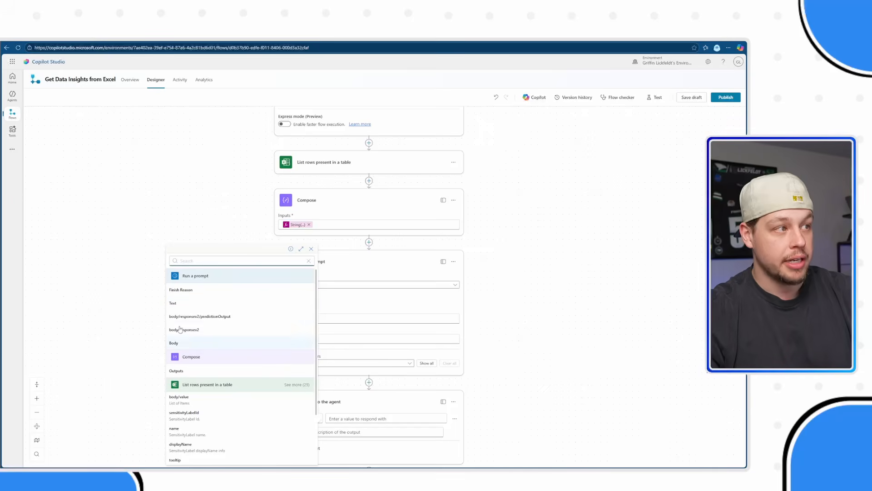
click(202, 304)
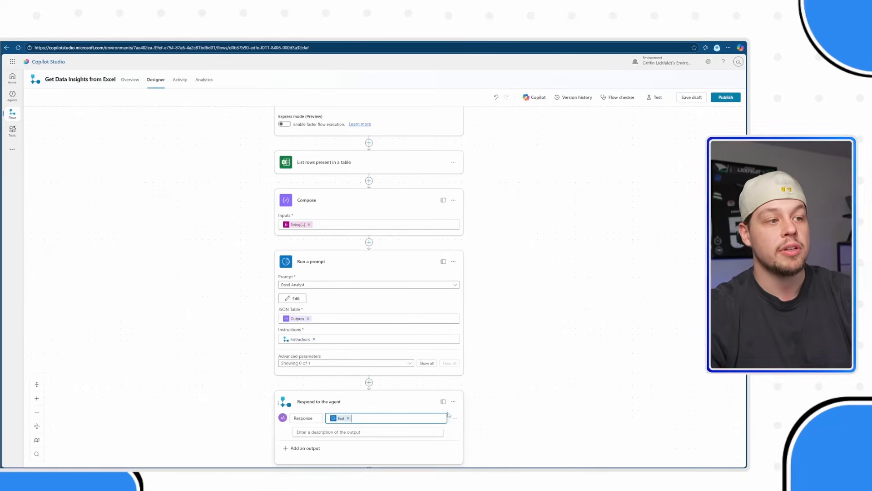
click(448, 415)
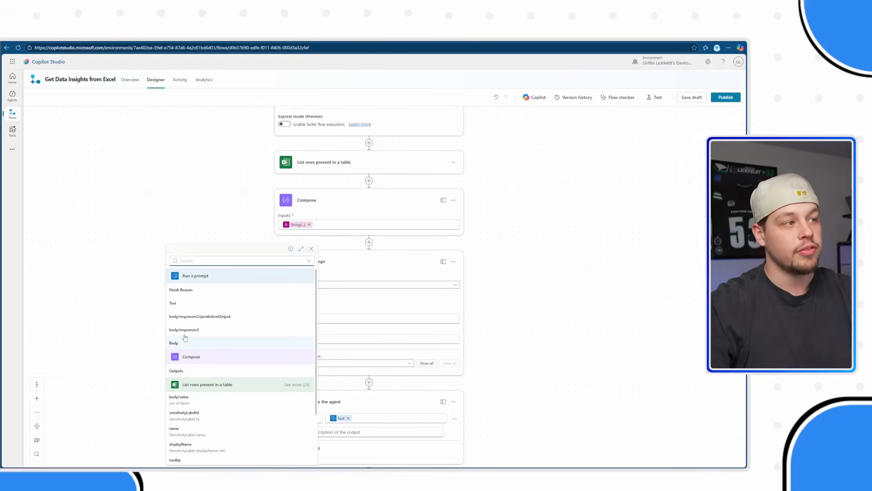
click(510, 363)
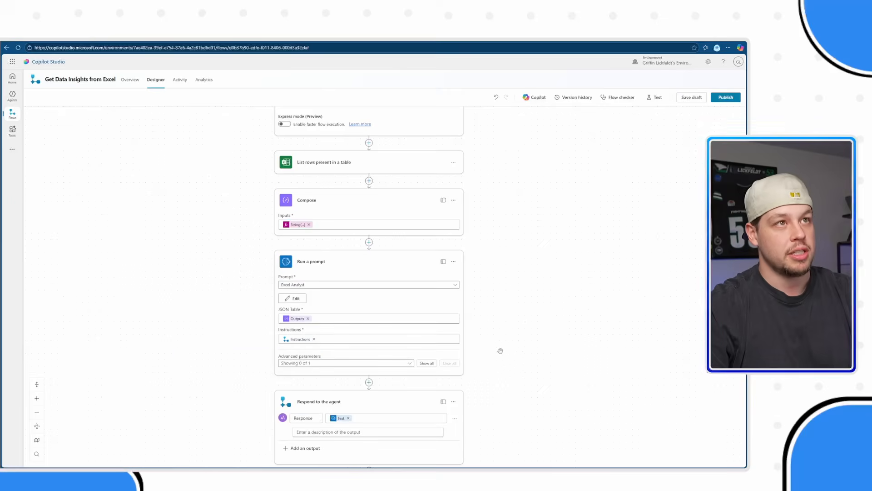
Publish the Get Data Insights from Excel flow and open its tool details in the Excel Analyst agent.
scroll(391, 310, up, 1)
click(391, 311)
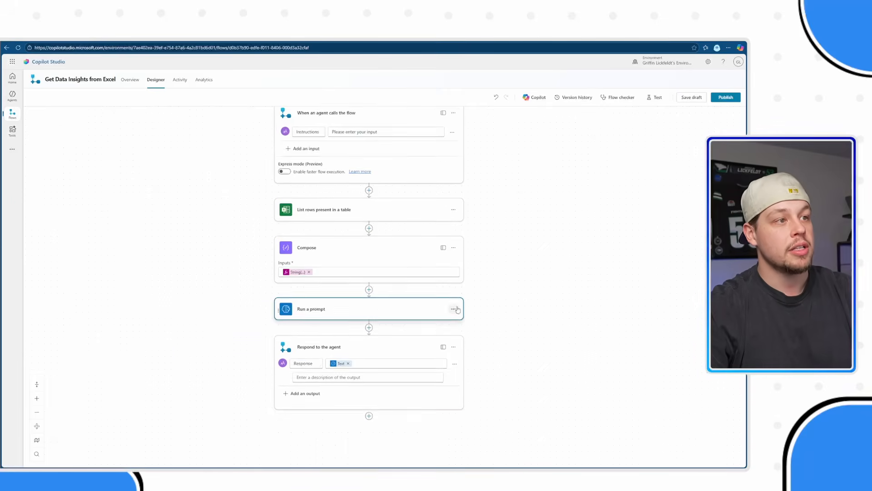
click(714, 99)
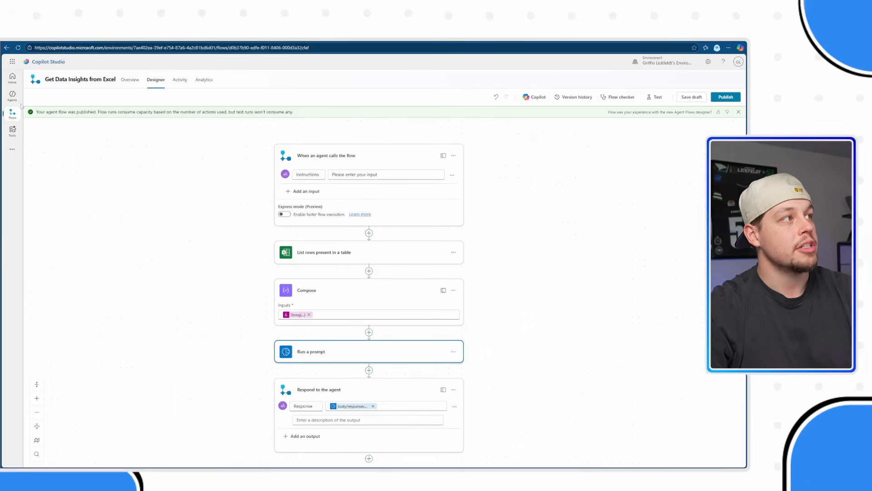
key(alt+Left)
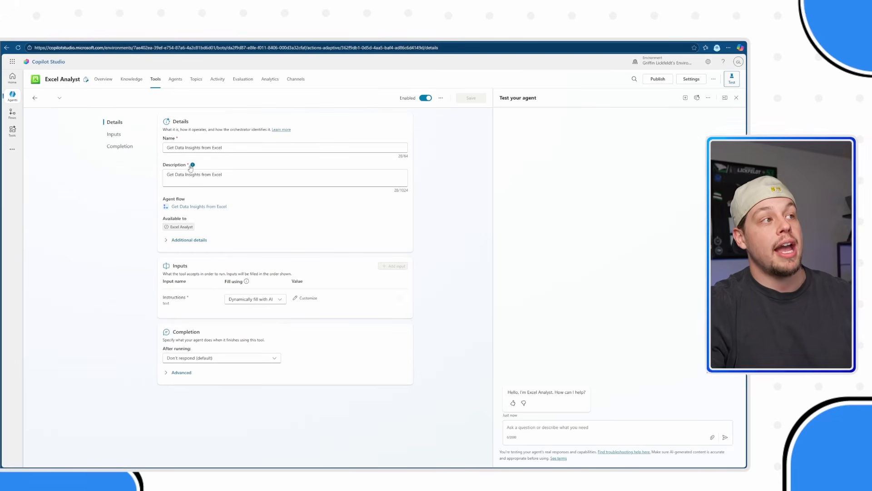
Describe the tool as reasoning over last week's Weekly Sales Insights or Recently Won Opportunities, stored in a SharePoint Excel document updated every week.
mouse_move(193, 165)
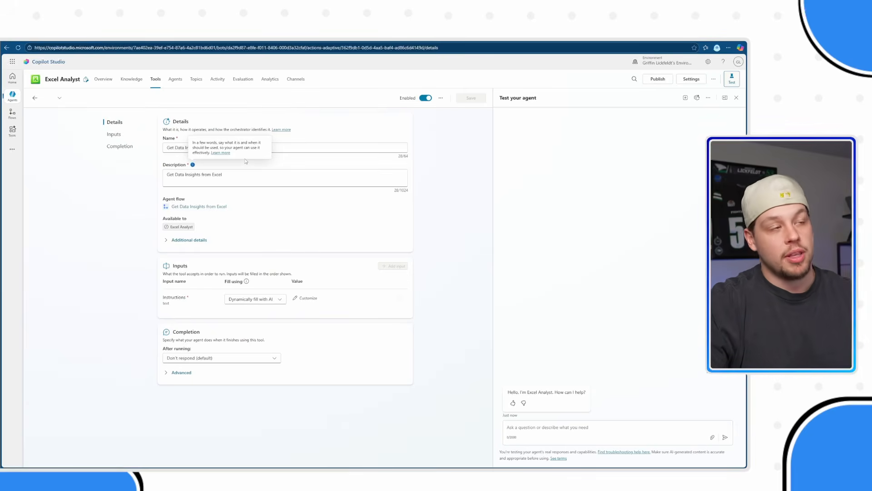
drag(241, 176, 167, 175)
text(Use this Agent Flow when you need to reason over the Weekly Sales Insights or Recently Won Opportunities from the last week.  This information is stored inside an Excel Document in SharePoint and is Updated every week for new insights to the team.)
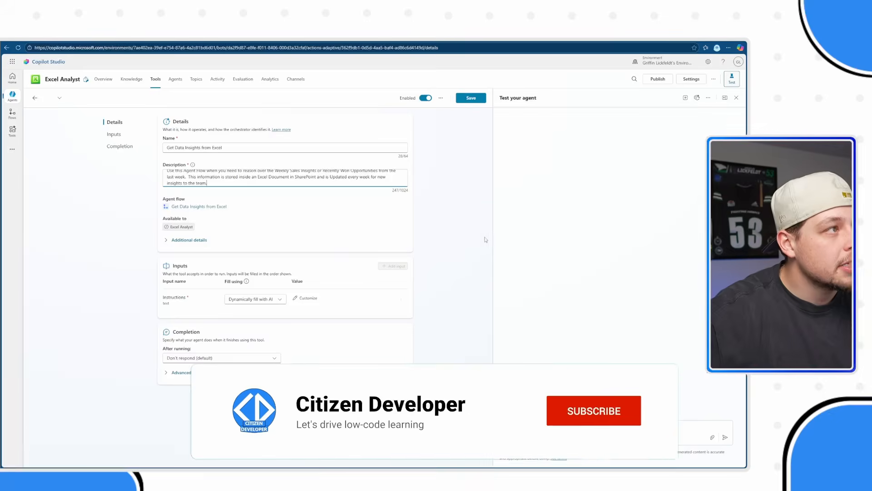
Review the new tool description for when to use the flow, which data it covers and where that data is stored.
scroll(177, 176, up, 1)
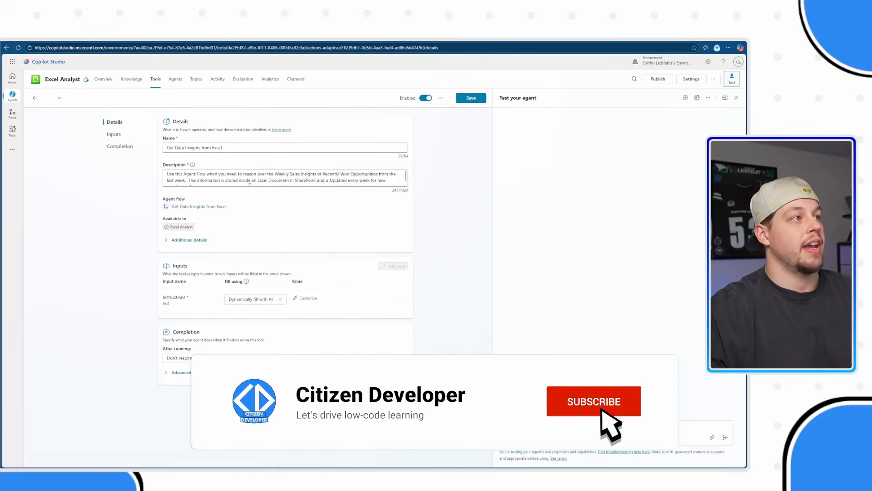
triple_click(177, 176)
click(244, 176)
drag(243, 175, 287, 175)
click(274, 175)
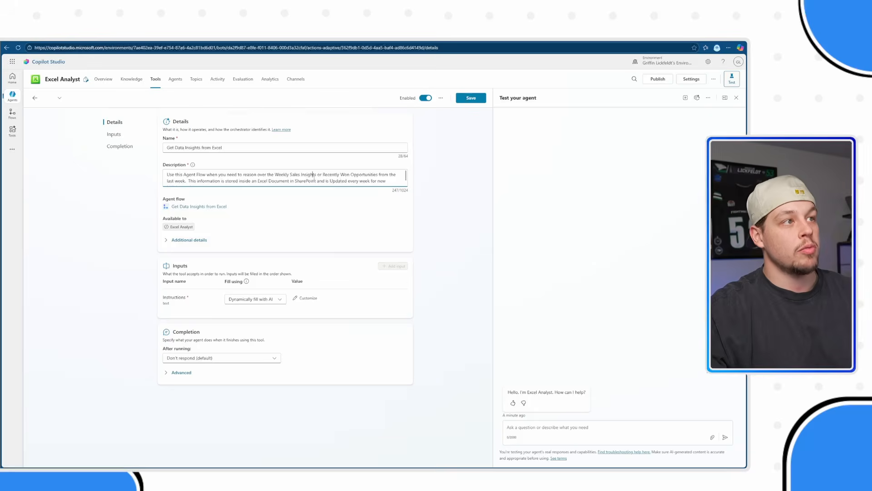
double_click(282, 175)
drag(322, 175, 379, 174)
scroll(241, 180, down, 1)
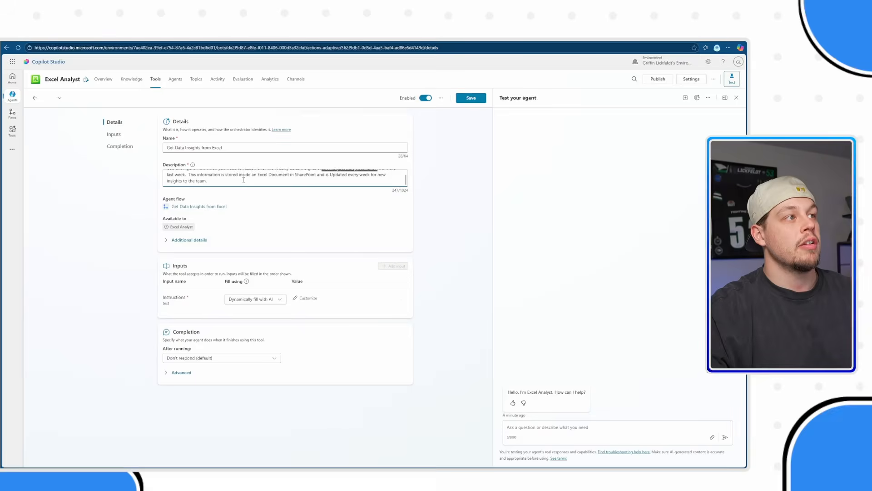
drag(257, 174, 322, 181)
click(322, 181)
scroll(363, 179, down, 1)
scroll(393, 181, up, 1)
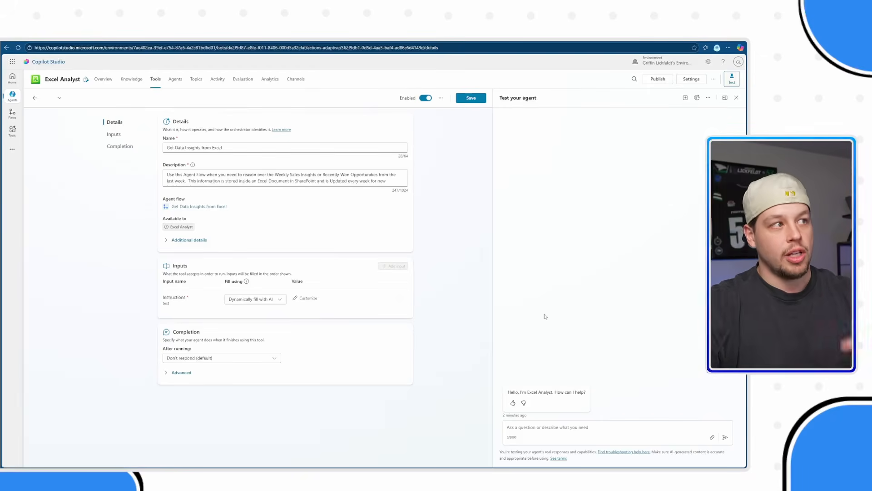
Check when the tool may be used in its additional details, and save the tool configuration.
click(165, 241)
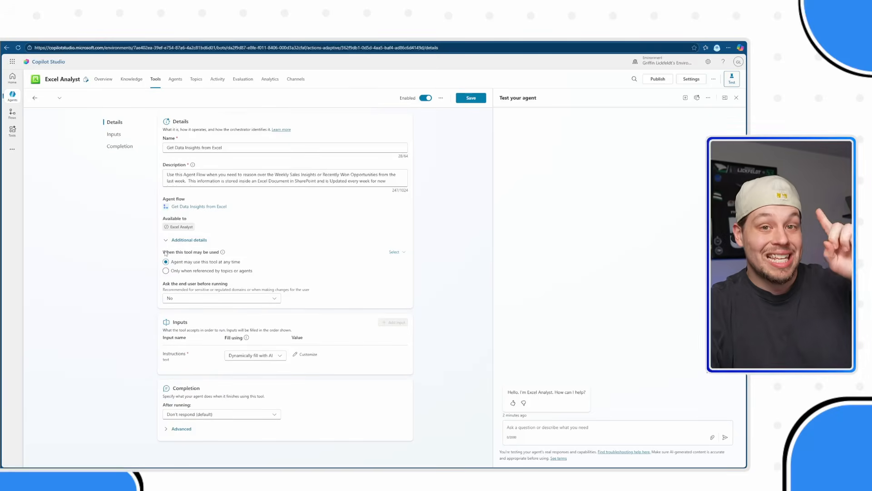
drag(163, 253, 216, 254)
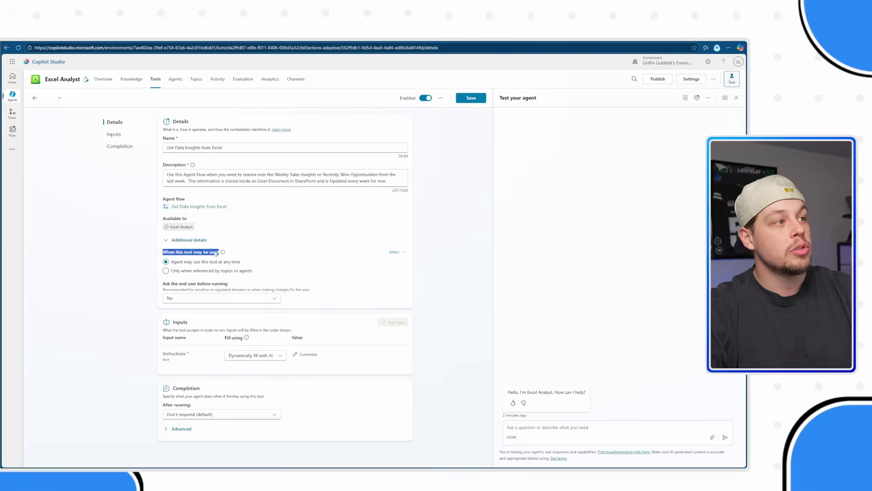
click(217, 253)
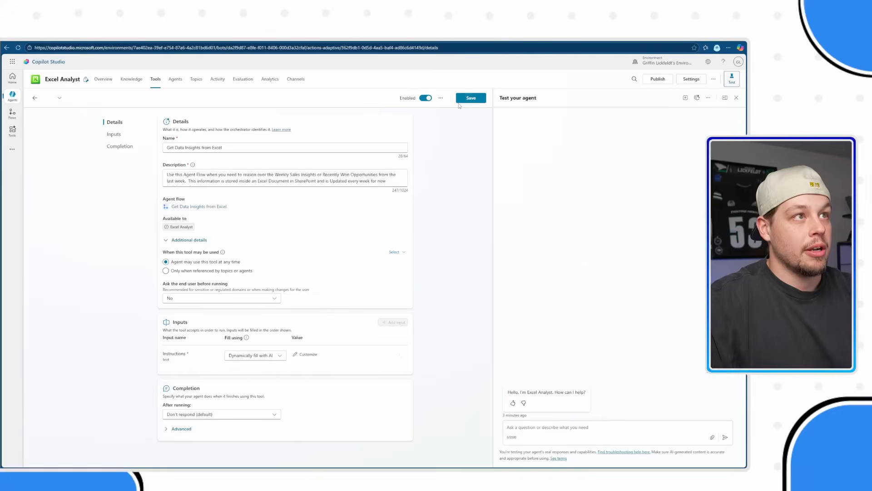
click(460, 101)
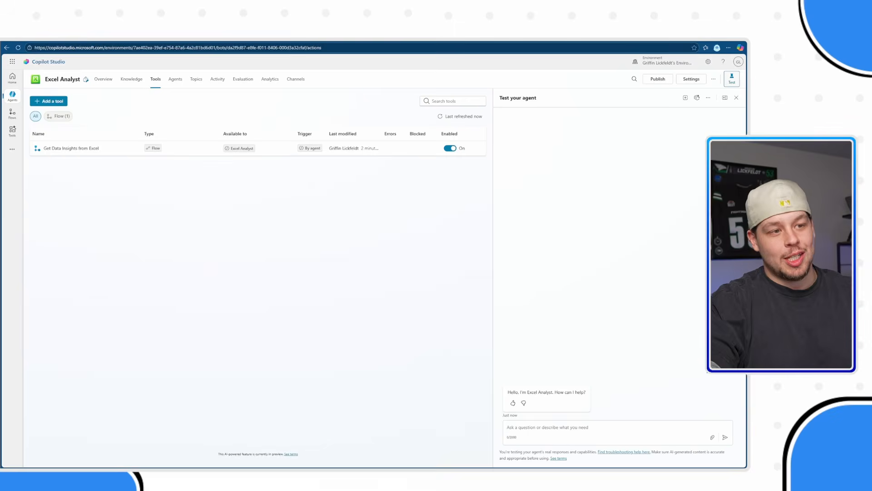
Ask the test agent who the top 3 sales team members were last week, and inspect the Instructions input passed to the flow.
click(534, 427)
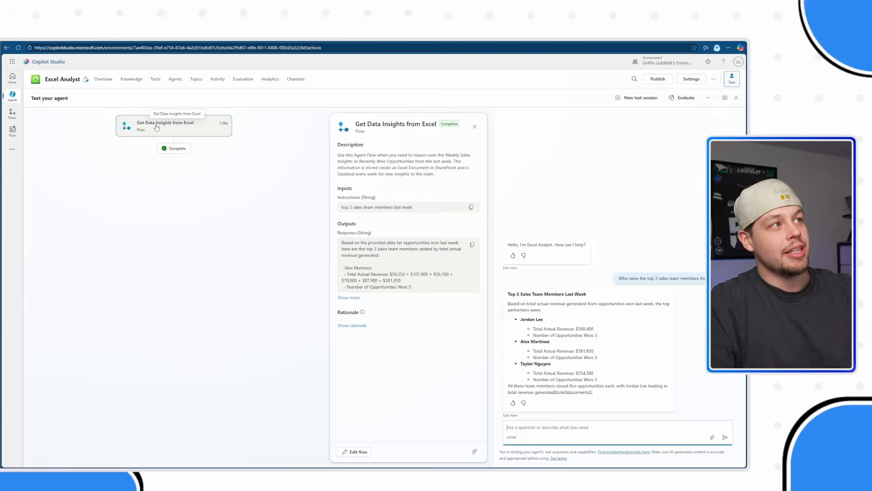
drag(344, 207, 418, 208)
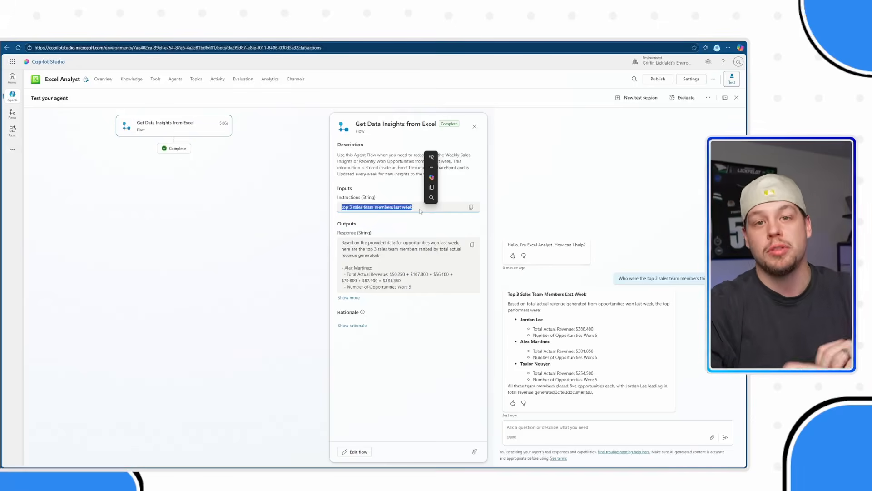
click(376, 234)
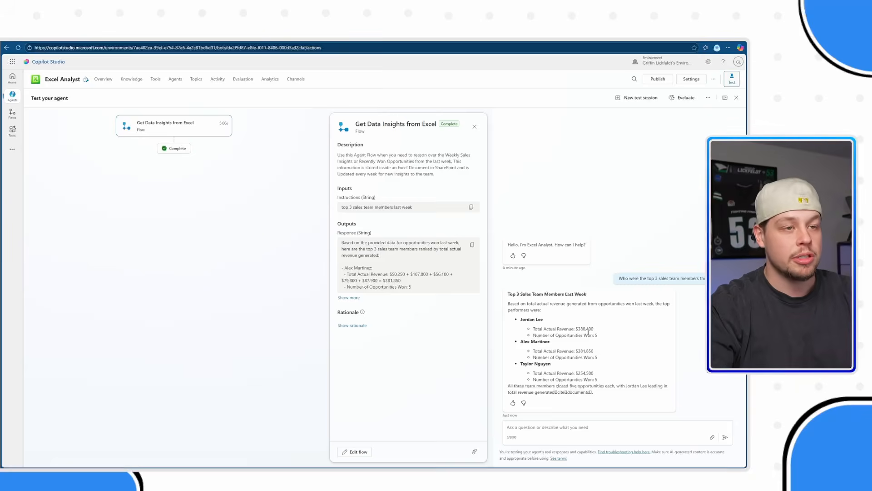
Ask the test agent "Who sold the most number of products" and check the citation text ending its answer.
click(561, 429)
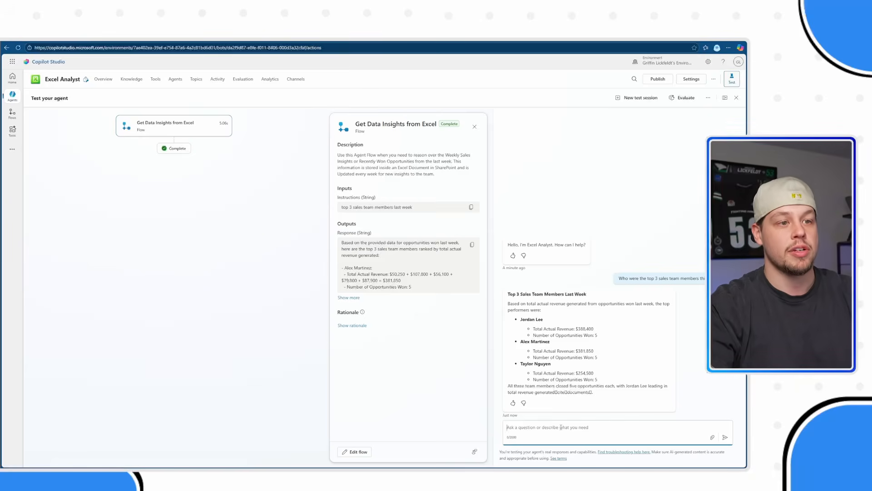
text(Who sold t)
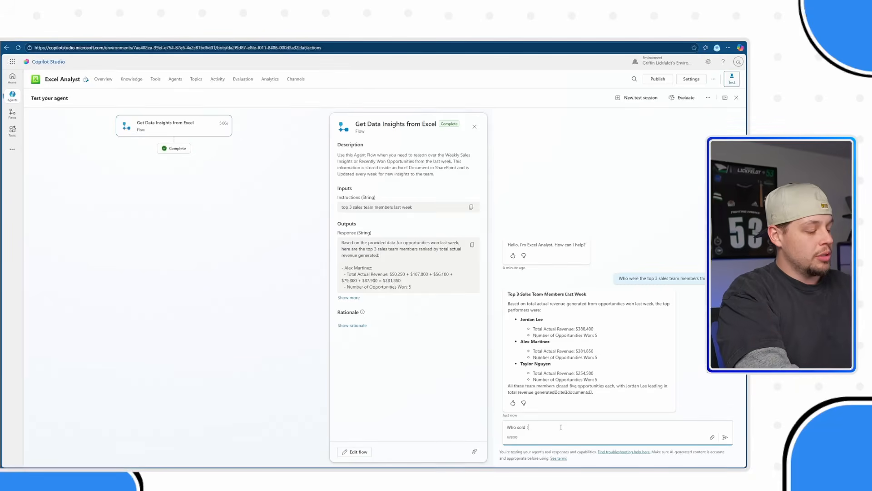
text(he most number of products)
key(Return)
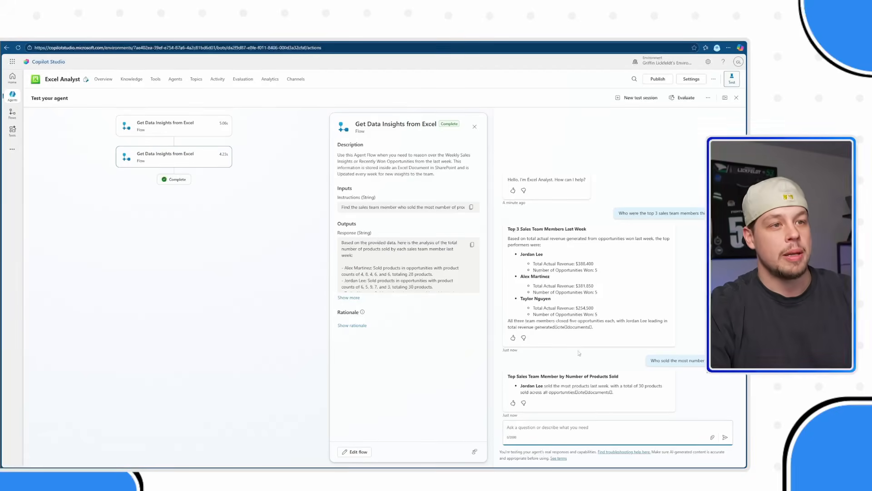
drag(613, 392, 576, 396)
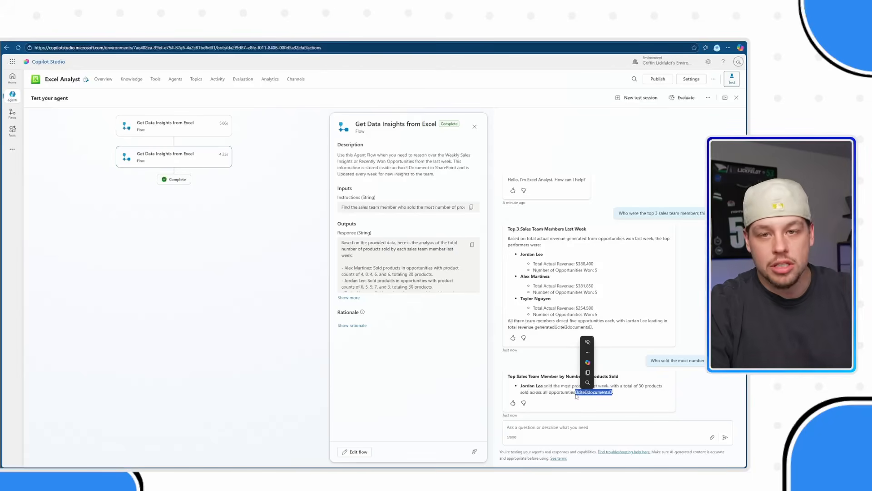
click(576, 393)
Ask the test agent "Who took the longest close deals".
click(564, 429)
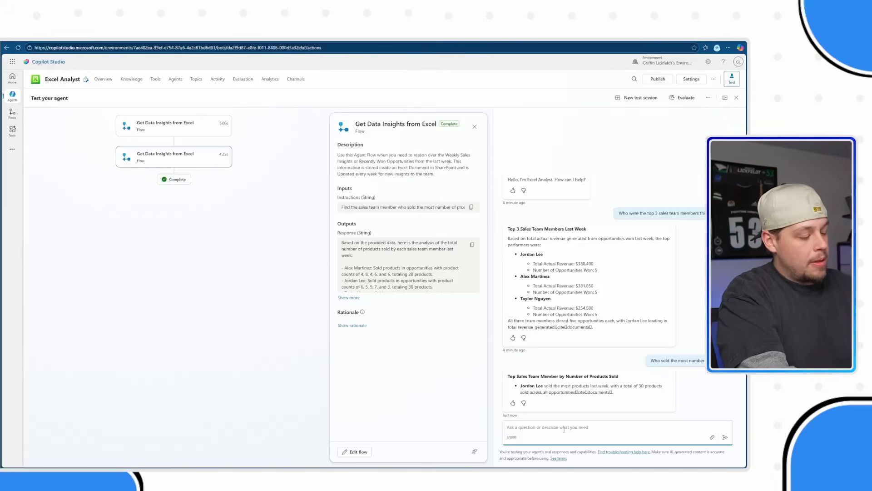
text(Who took the l)
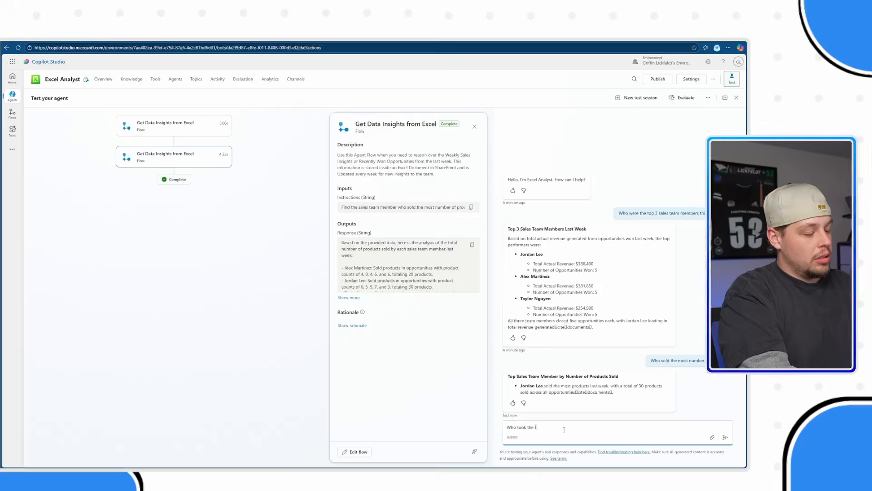
text(ongest close deals)
key(Return)
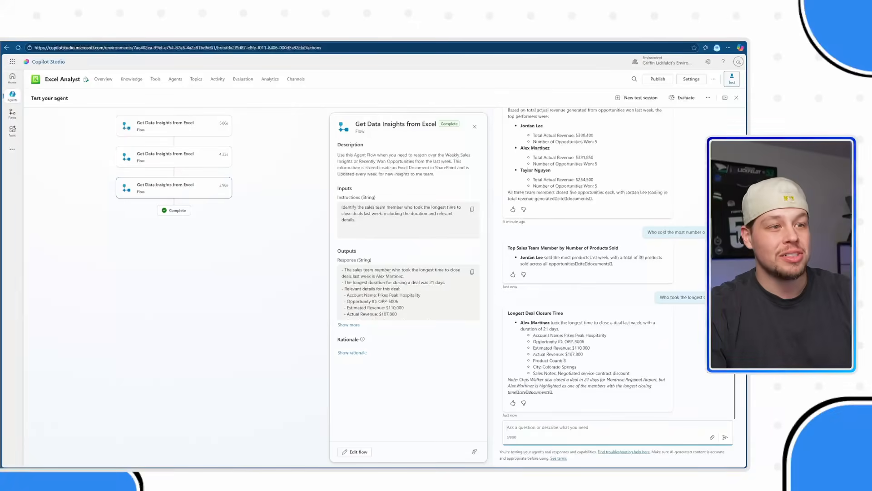
Review the note in the longest deal closure answer, and switch to the Weekly Sales Insights workbook in Excel.
drag(524, 385, 641, 381)
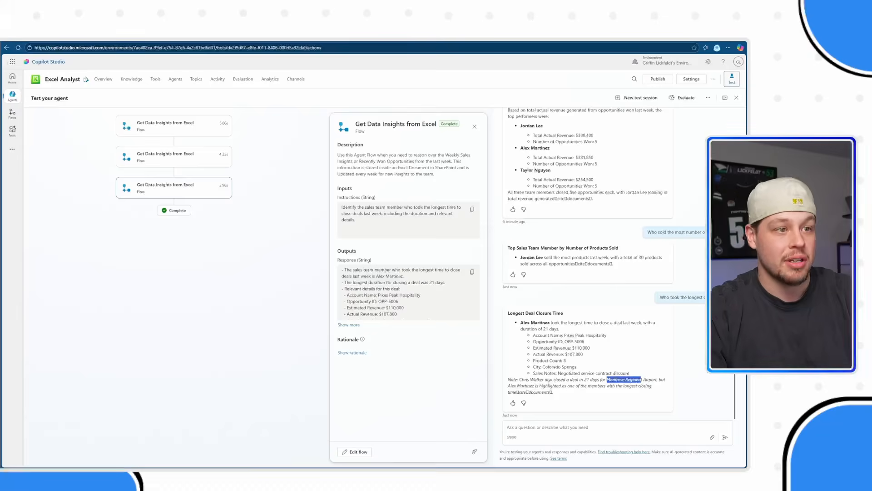
drag(535, 385, 538, 386)
click(573, 390)
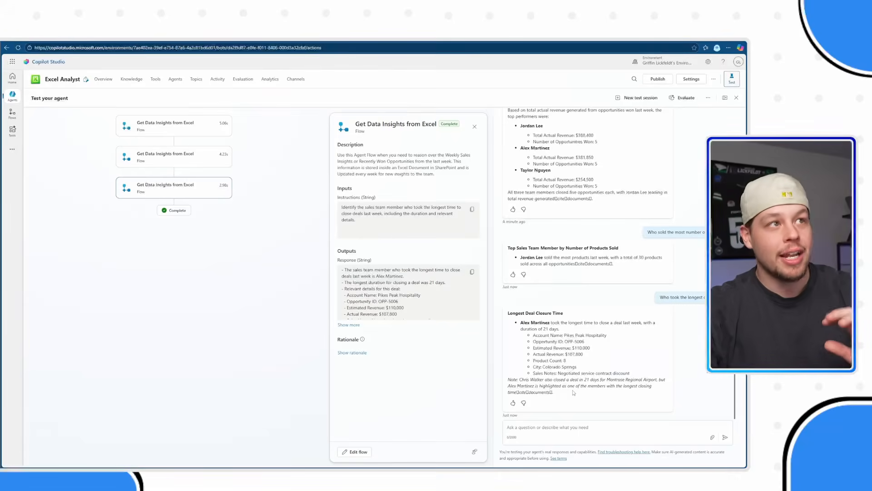
key(ctrl+Tab)
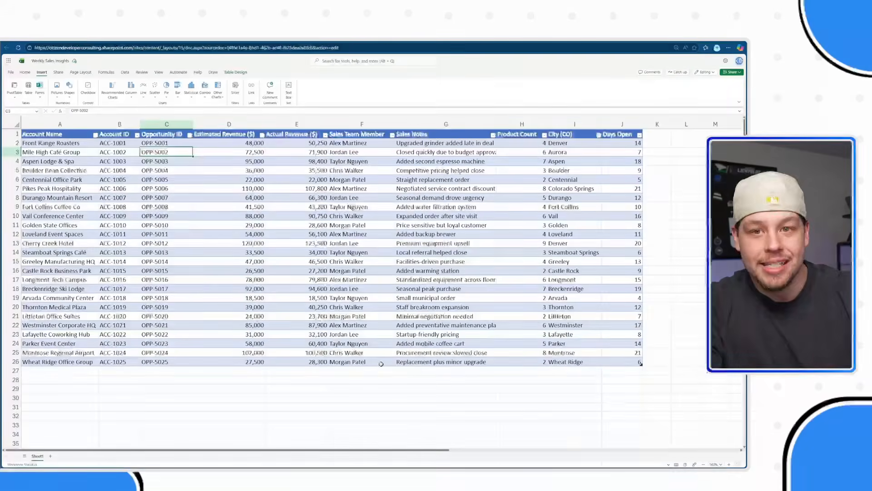